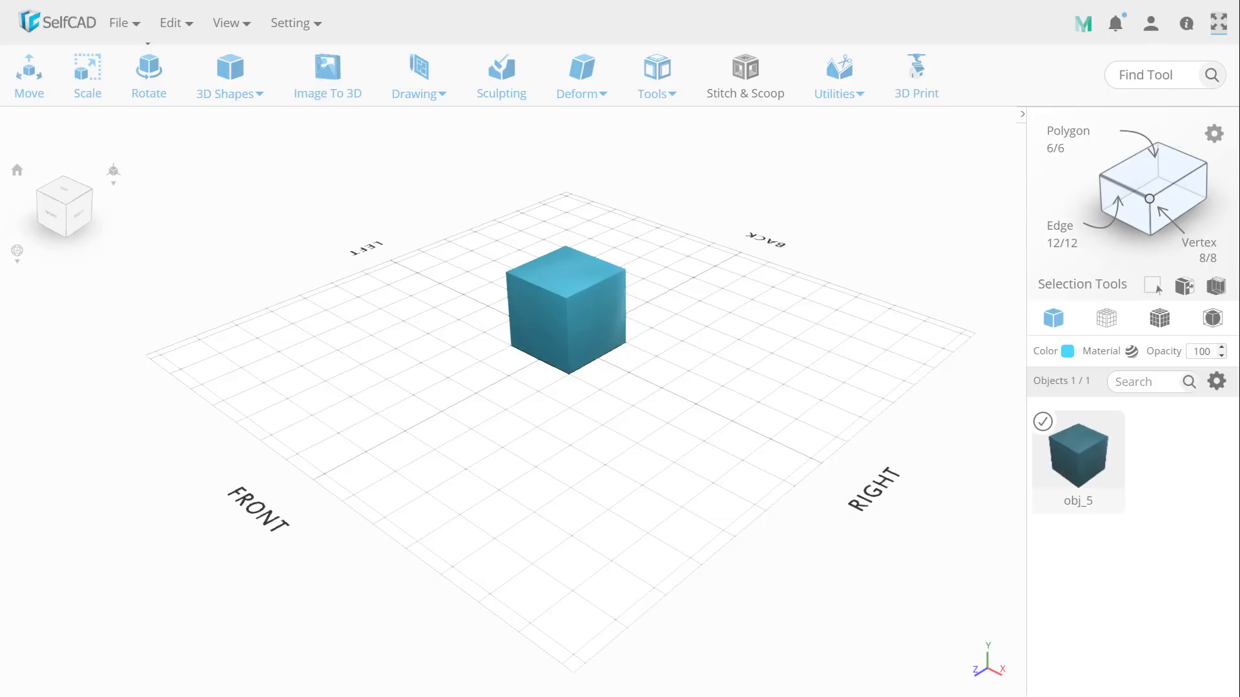
- Open the basic 3D shapes list over the scene holding the single cube obj_5
click(213, 77)
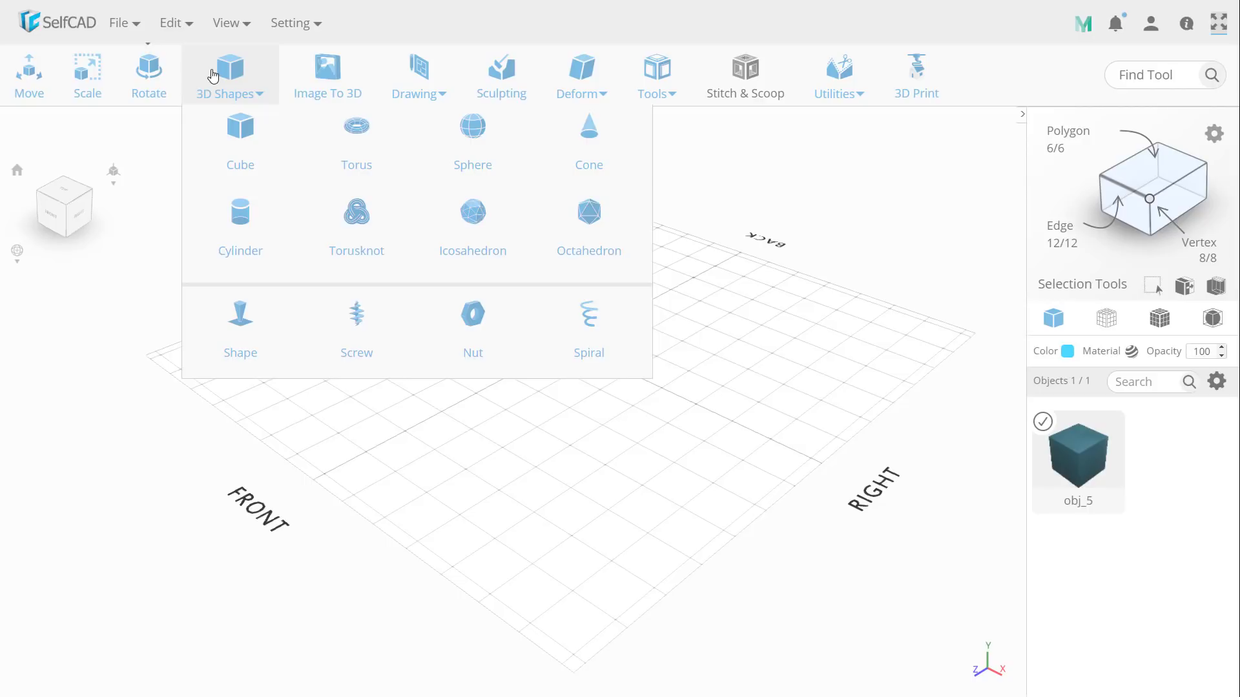
- Add a torus with ring radius about 93 and more radial segments, placed back-right of the cube
click(362, 129)
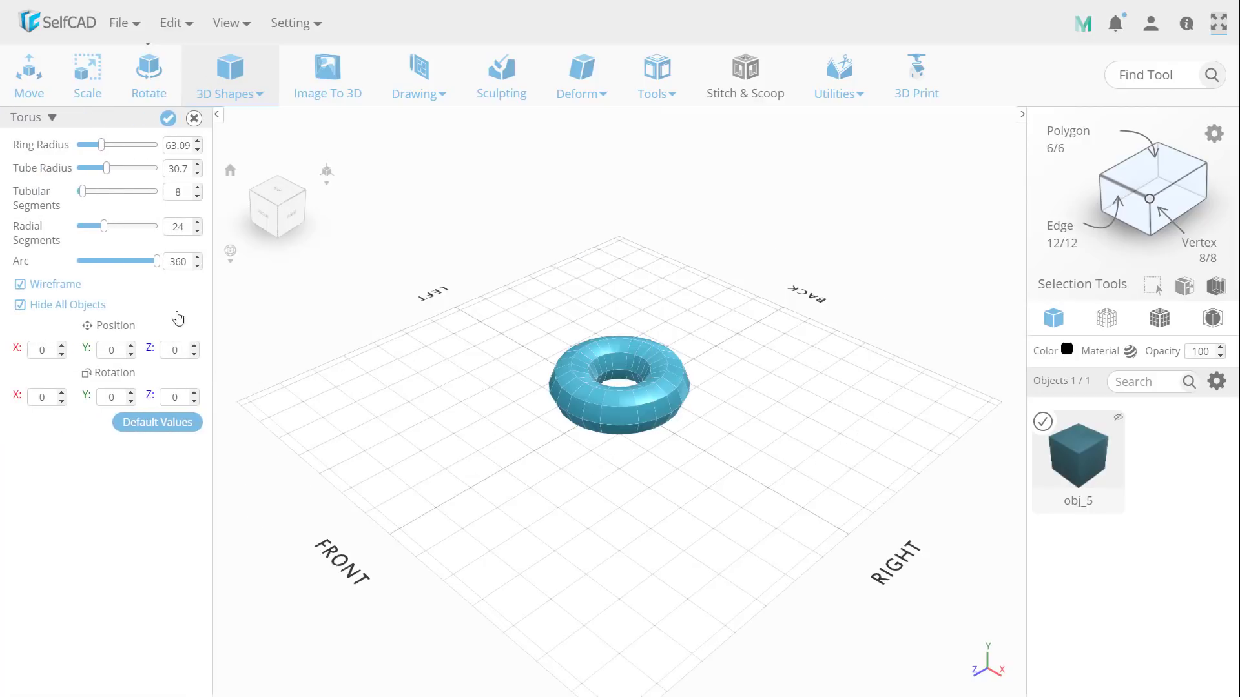
drag(100, 150, 126, 170)
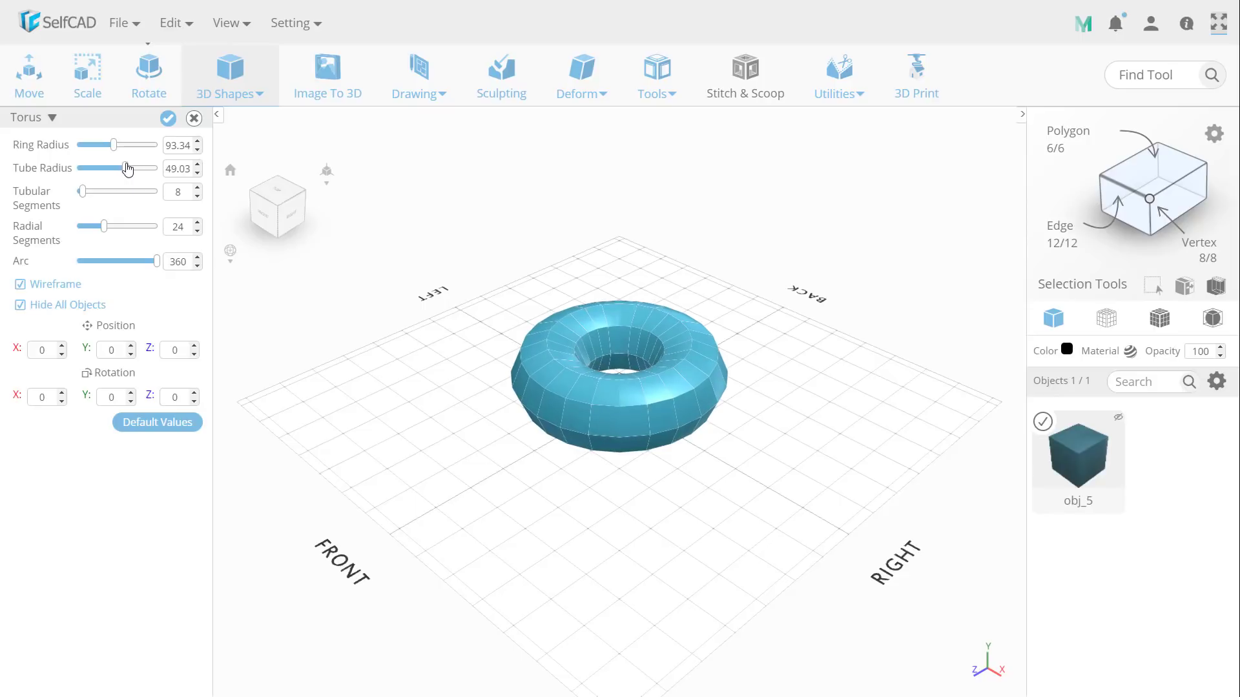
drag(103, 226, 125, 226)
click(168, 119)
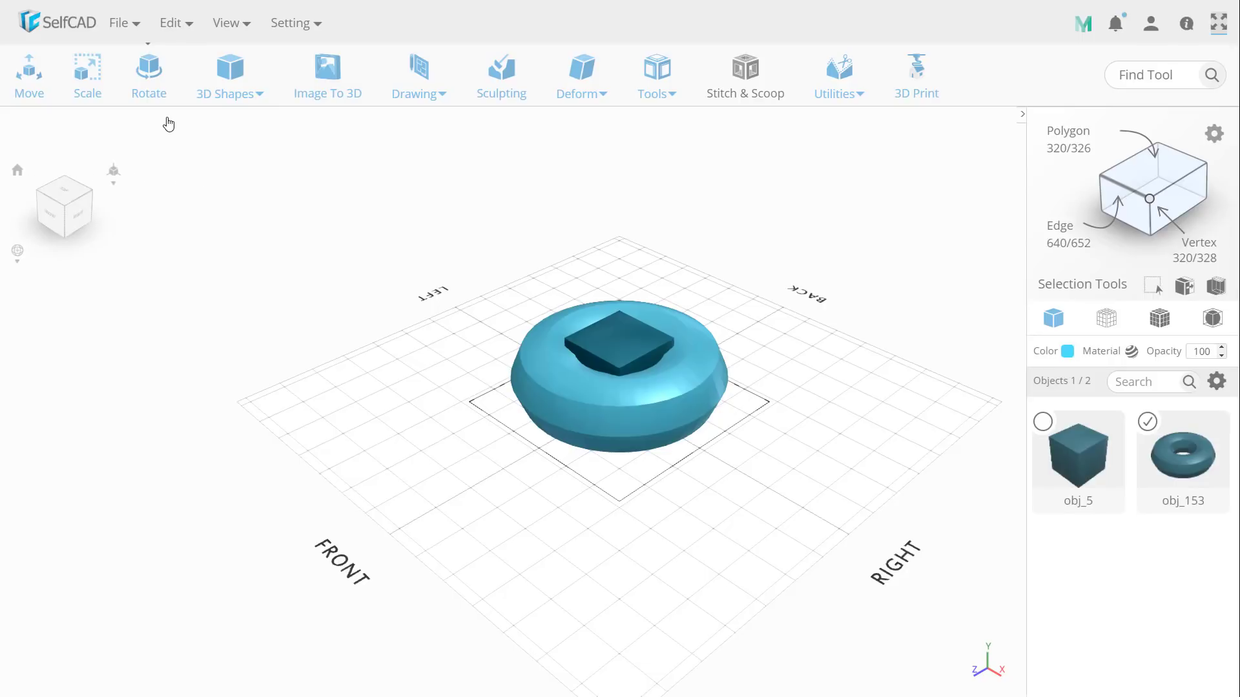
click(39, 83)
drag(596, 416, 664, 368)
key(Escape)
- Add a screw with a generated matching nut and thread pitch 39.4
click(242, 86)
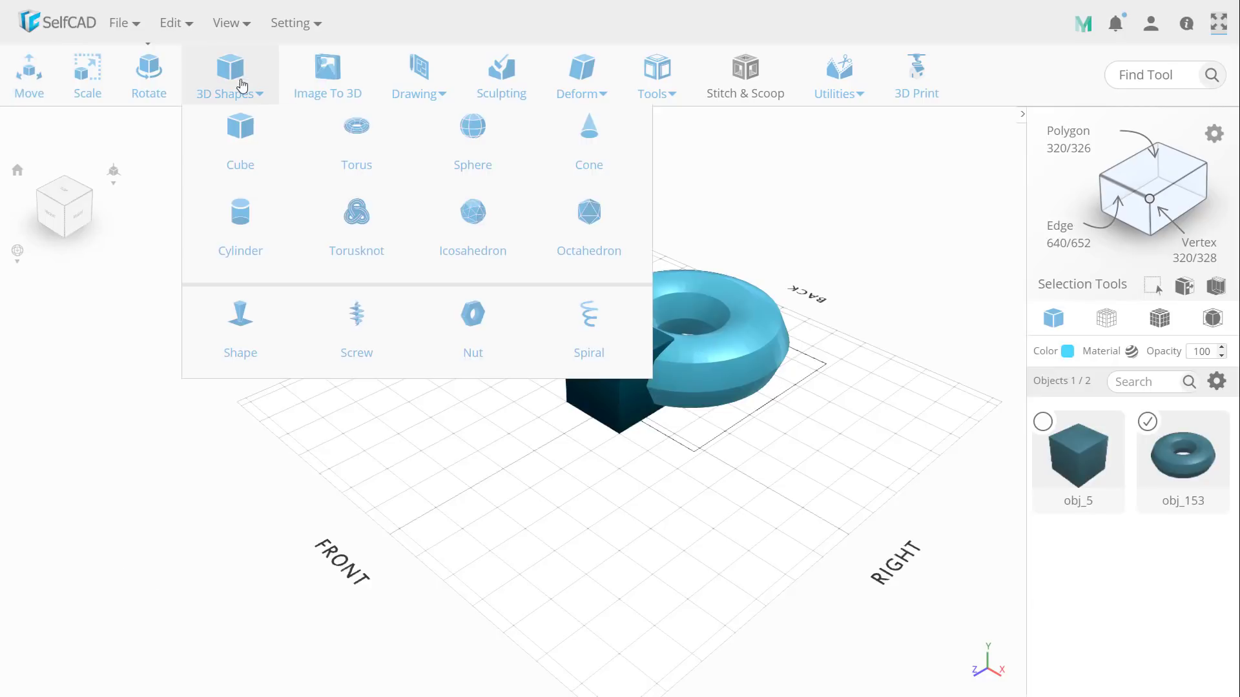
click(357, 323)
click(20, 166)
drag(132, 223, 147, 199)
- Confirm the screw, then preview RK logo.png in Image To 3D with Flip background and Antialiasing
click(167, 119)
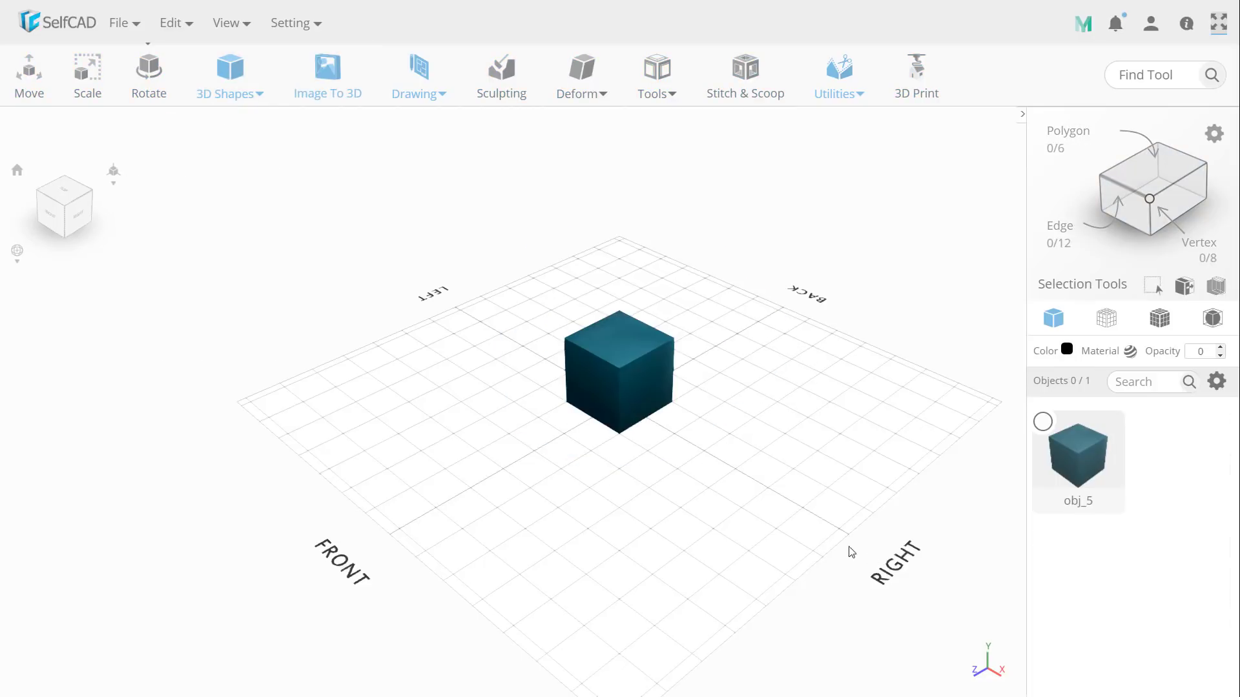
click(333, 73)
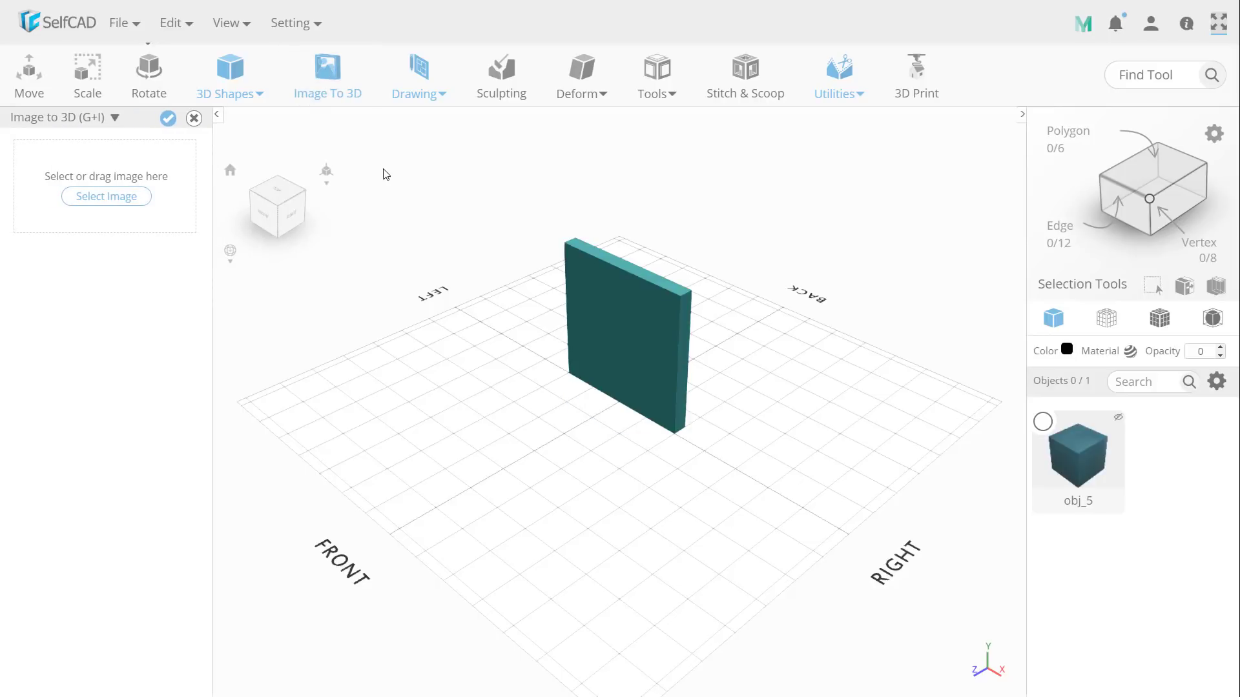
key(alt+Tab)
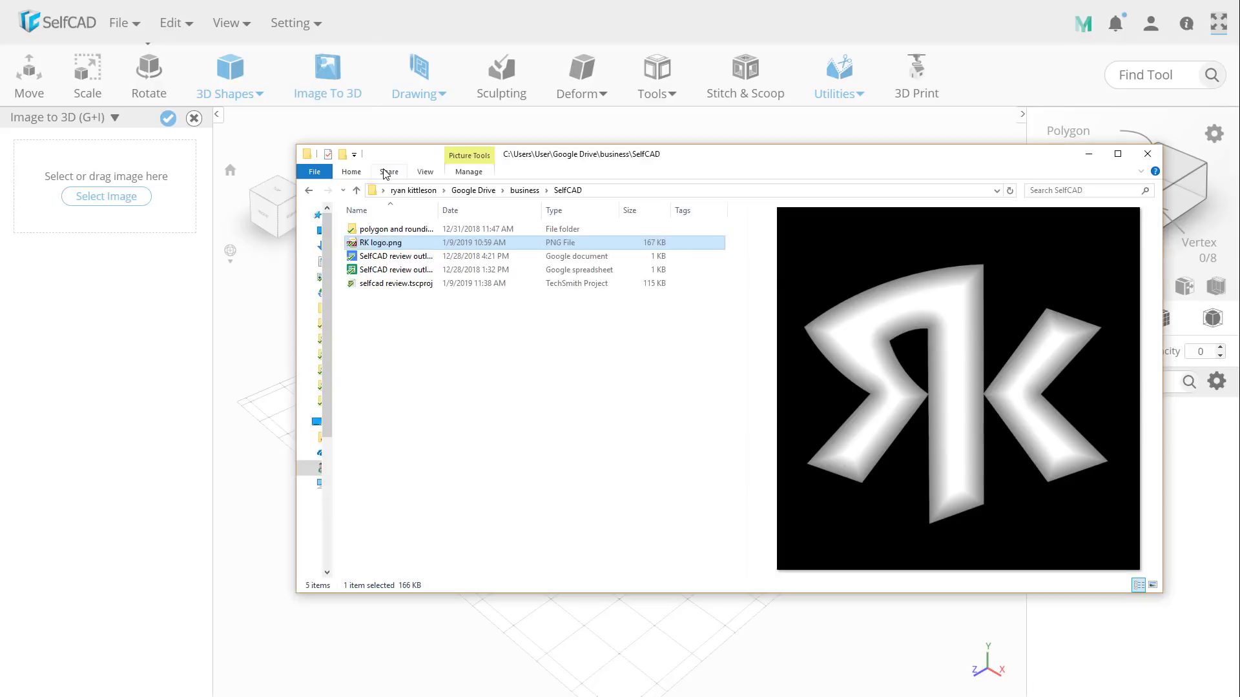
drag(375, 245, 129, 197)
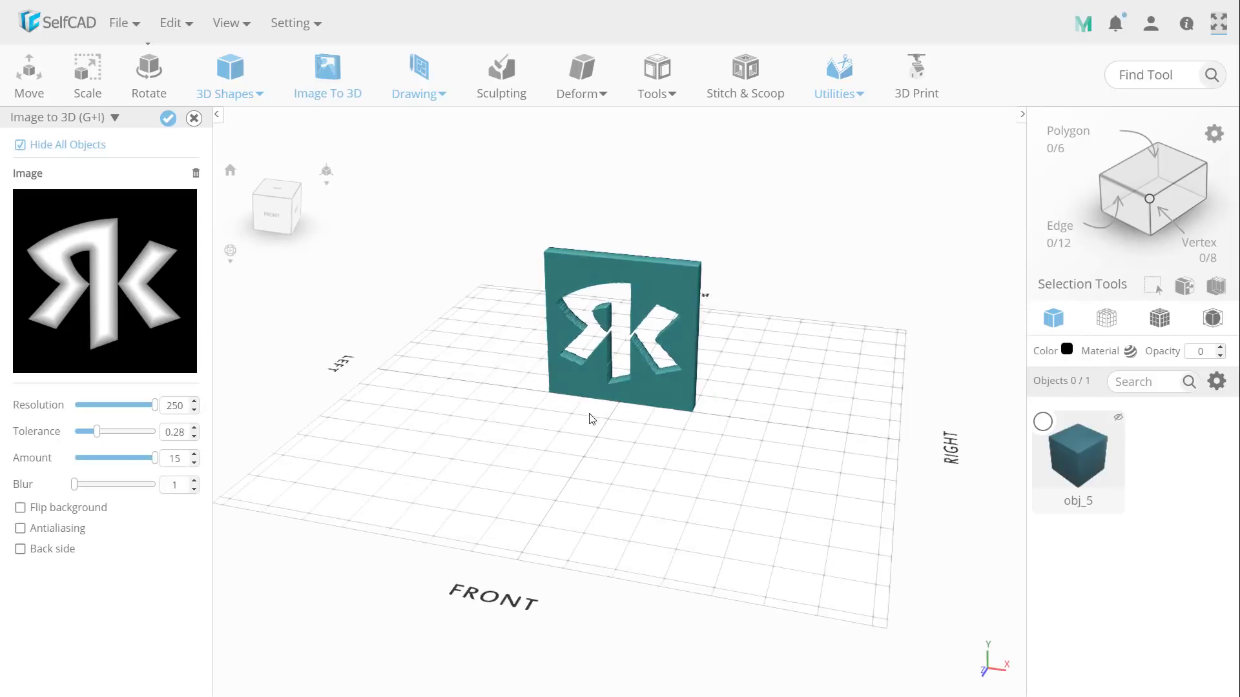
click(21, 509)
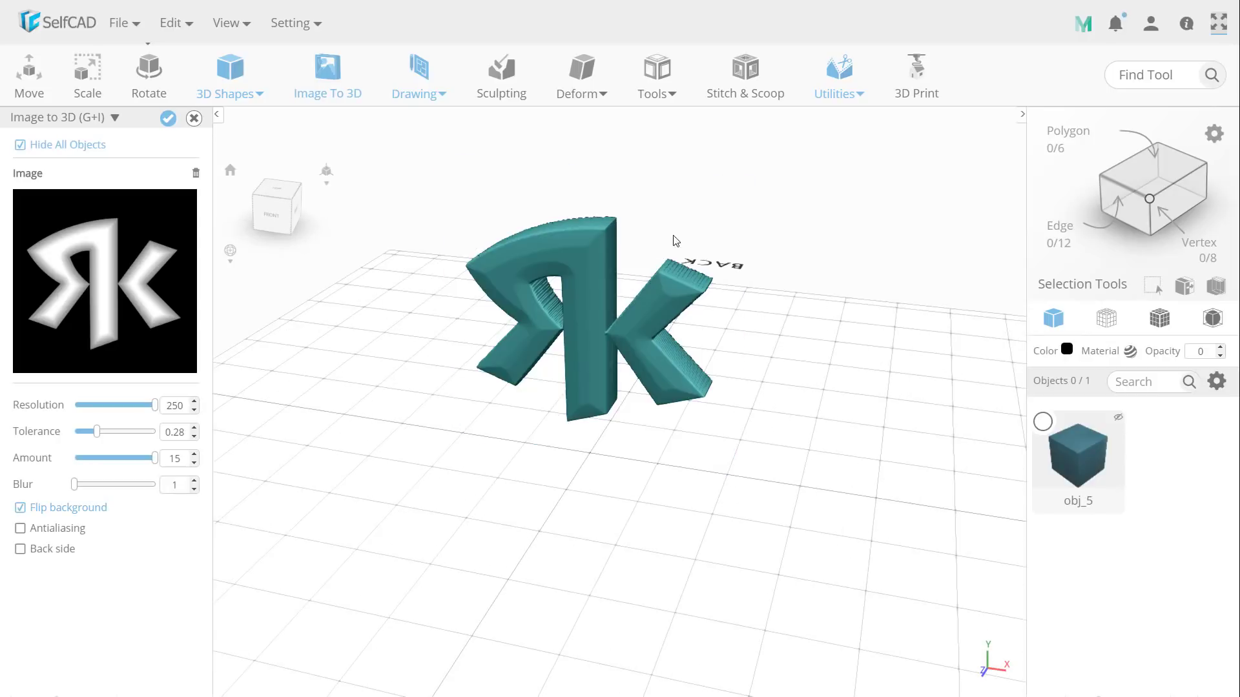
click(20, 530)
- Discard the image preview and sketch a seven-point zigzag profile line as a 3D sketch
key(Escape)
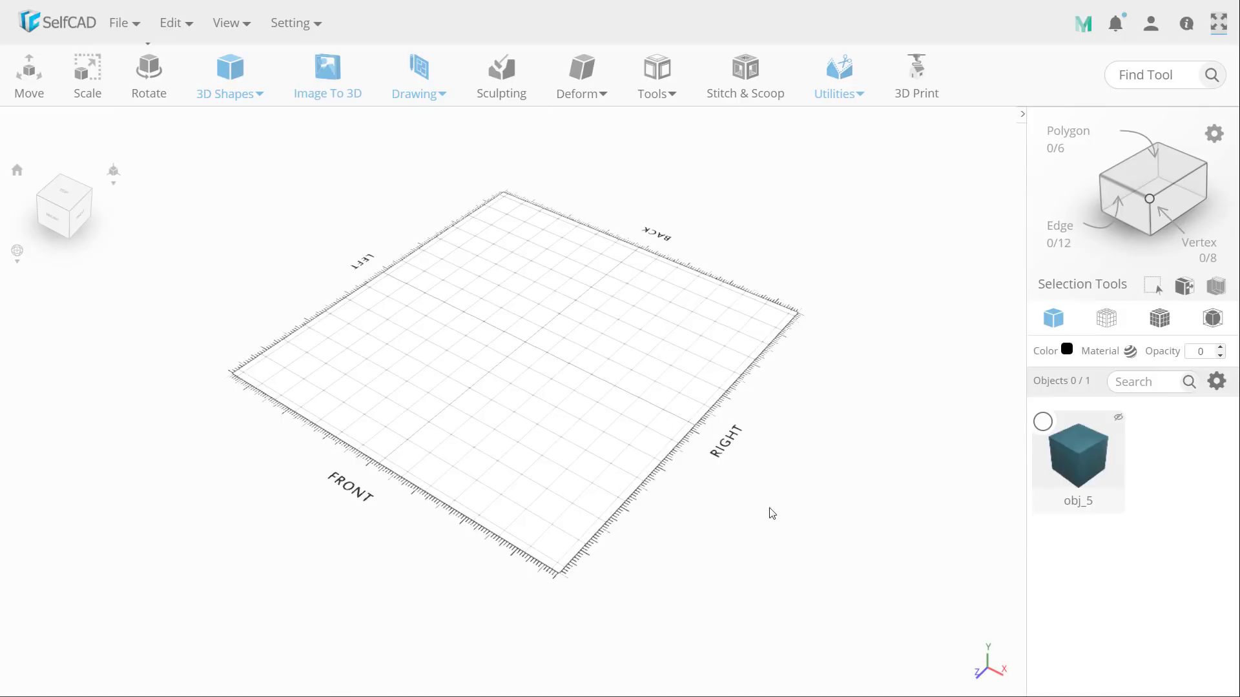
click(418, 84)
click(416, 123)
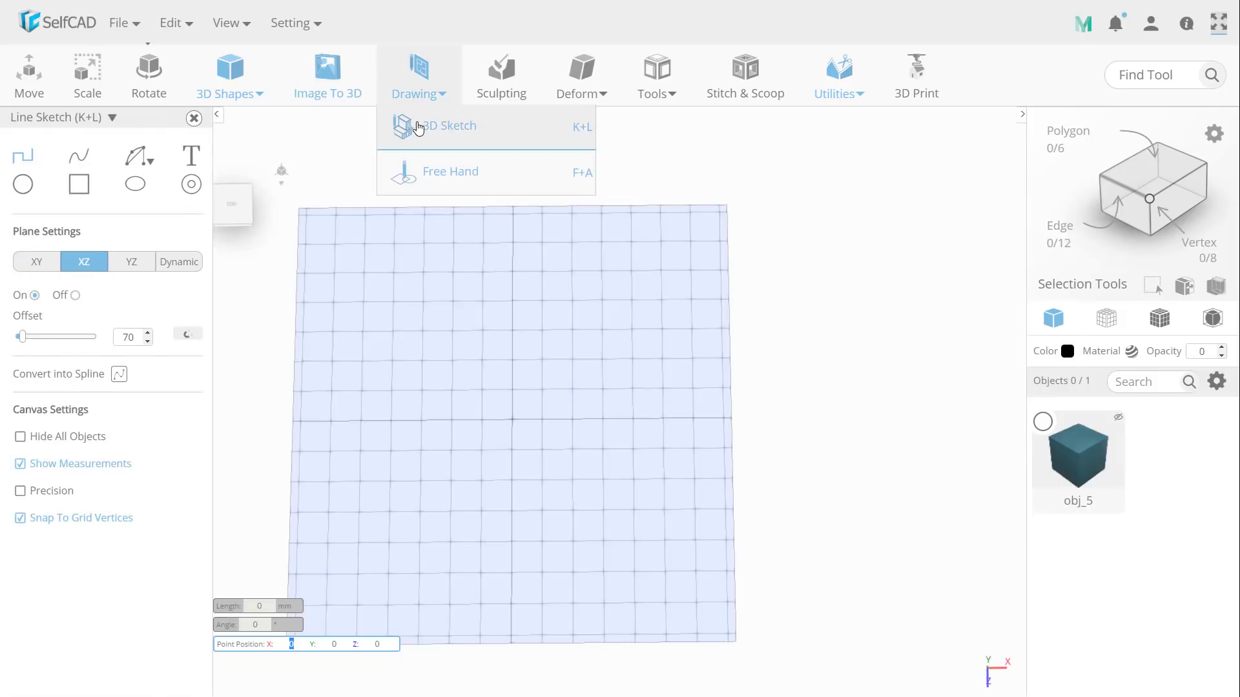
click(511, 274)
click(425, 303)
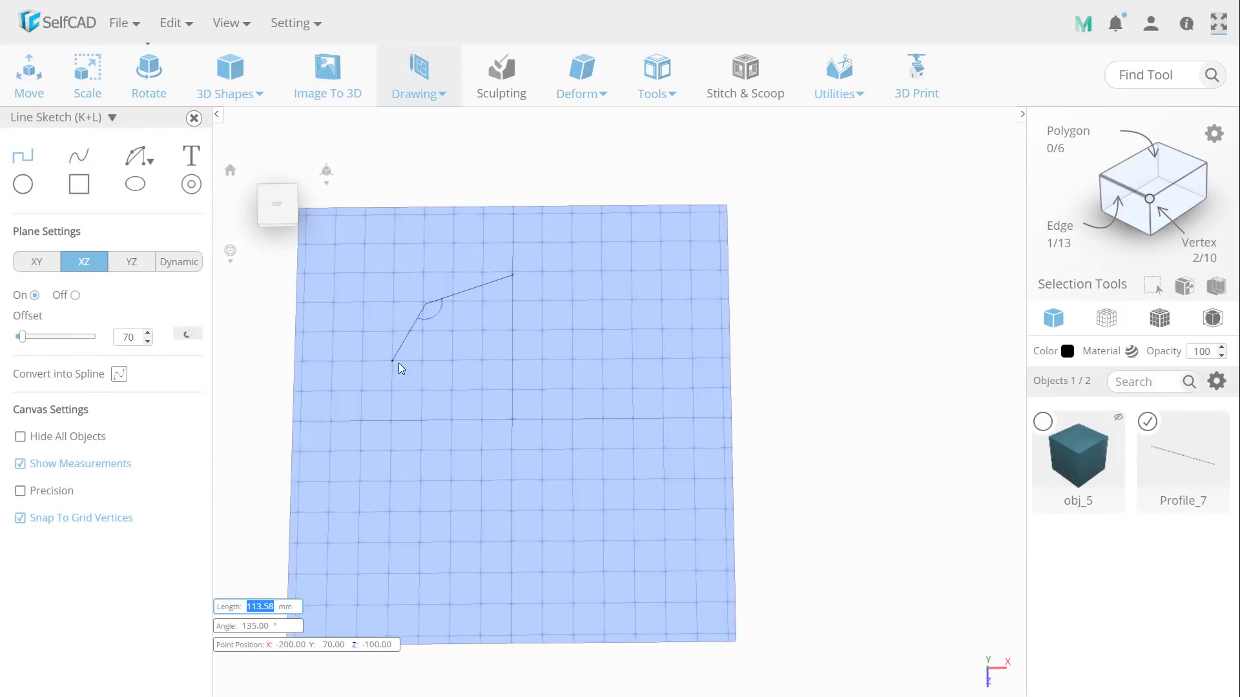
click(395, 362)
click(454, 421)
click(363, 482)
click(371, 572)
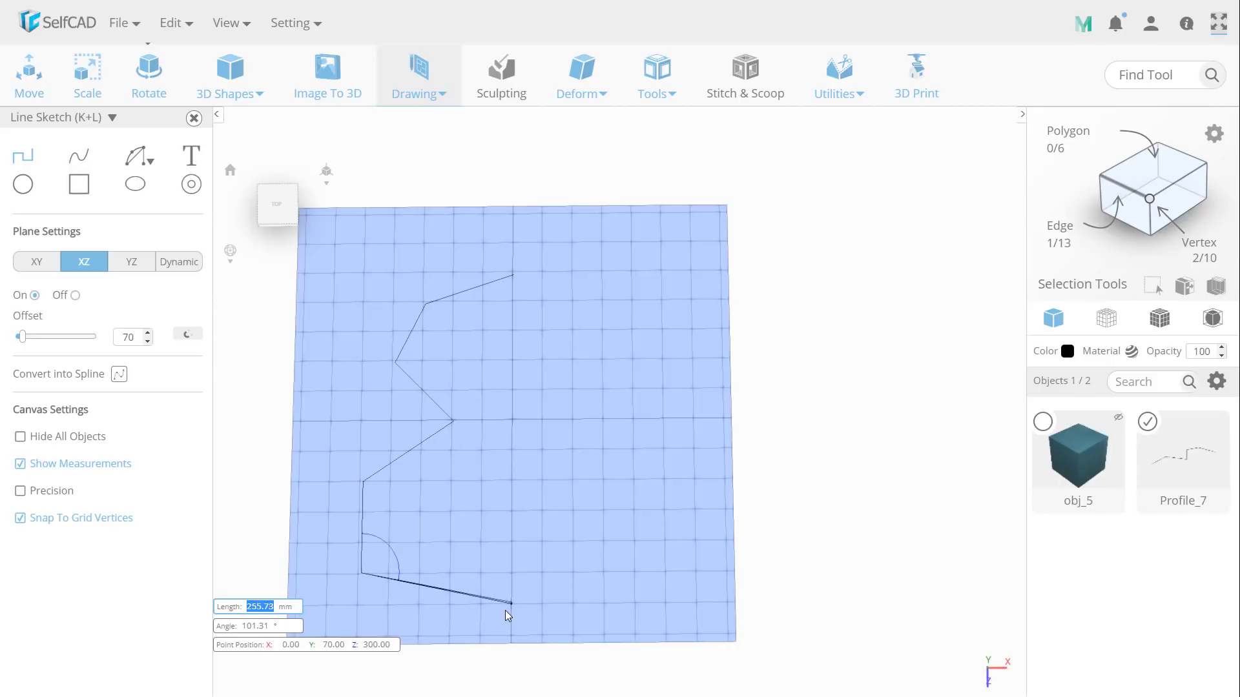
double_click(512, 603)
- Convert the profile into a spline and revolve it 180° at offset 136 into revolve_2
click(119, 374)
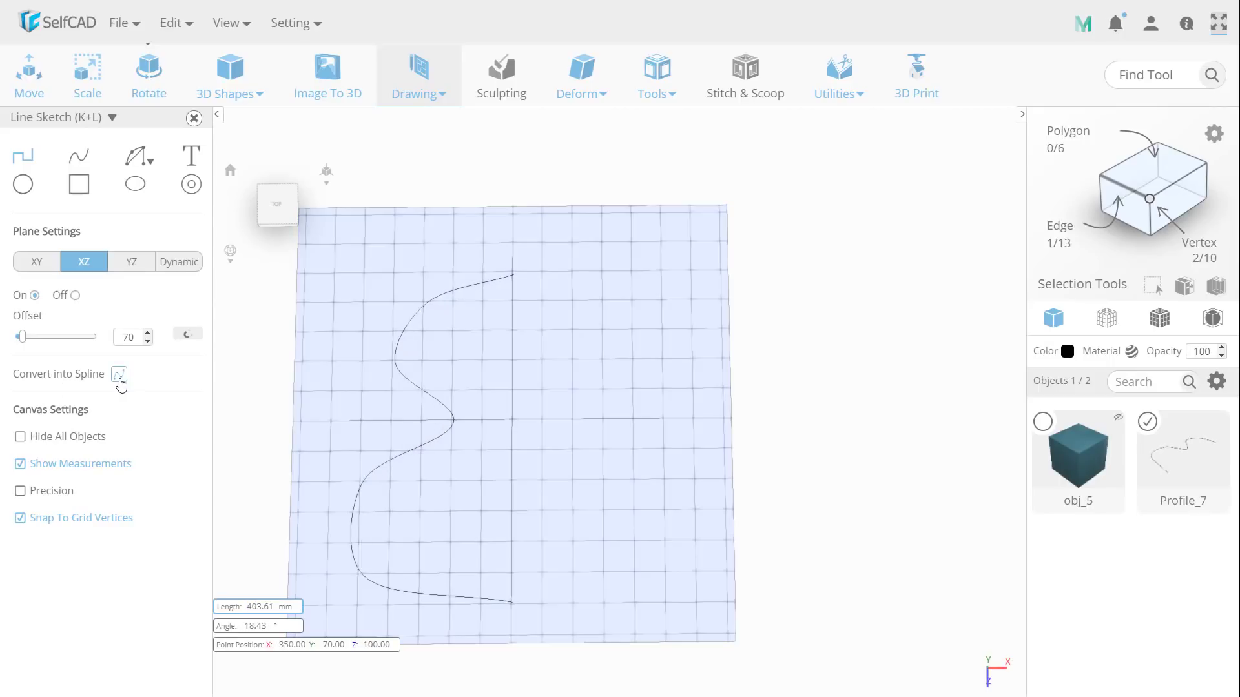
click(657, 81)
click(697, 518)
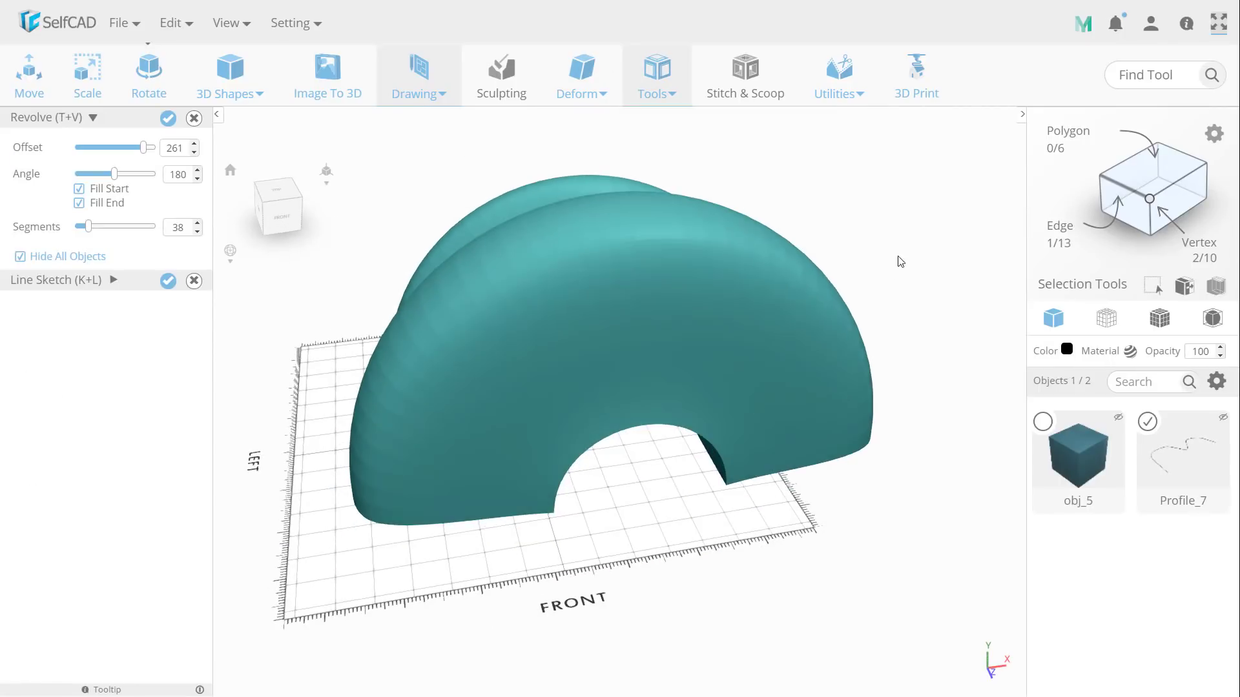
mouse_move(114, 174)
mouse_down()
mouse_move(155, 175)
mouse_move(139, 147)
mouse_move(138, 172)
mouse_move(114, 174)
mouse_up()
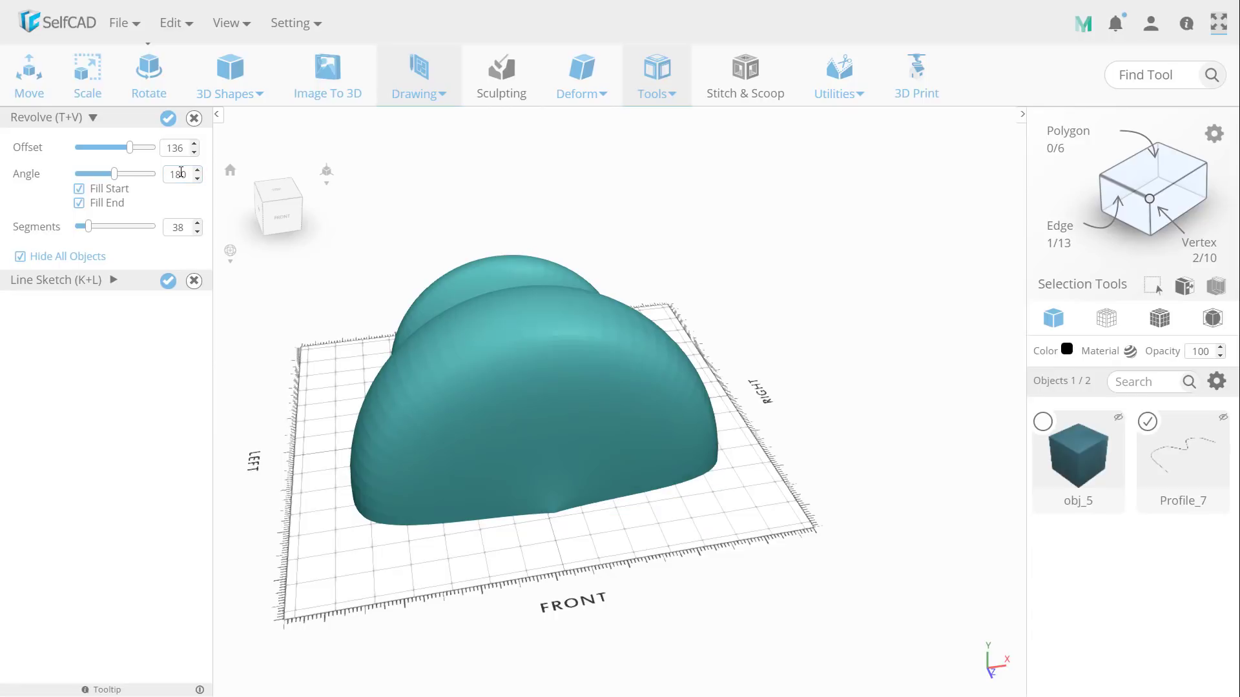
drag(865, 392, 454, 394)
key(Return)
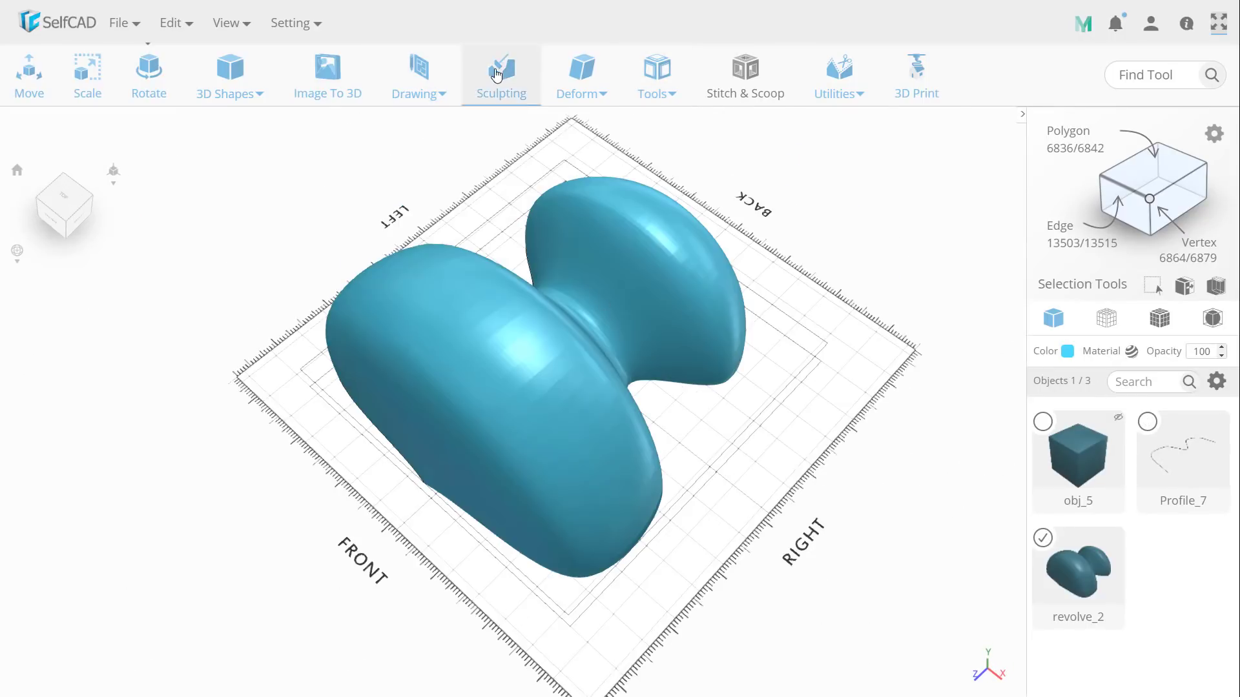
click(497, 75)
mouse_move(545, 379)
mouse_down()
mouse_move(481, 386)
mouse_move(492, 365)
mouse_move(553, 414)
mouse_move(546, 370)
mouse_move(500, 363)
mouse_up()
right_drag(500, 363, 595, 233)
drag(622, 581, 635, 567)
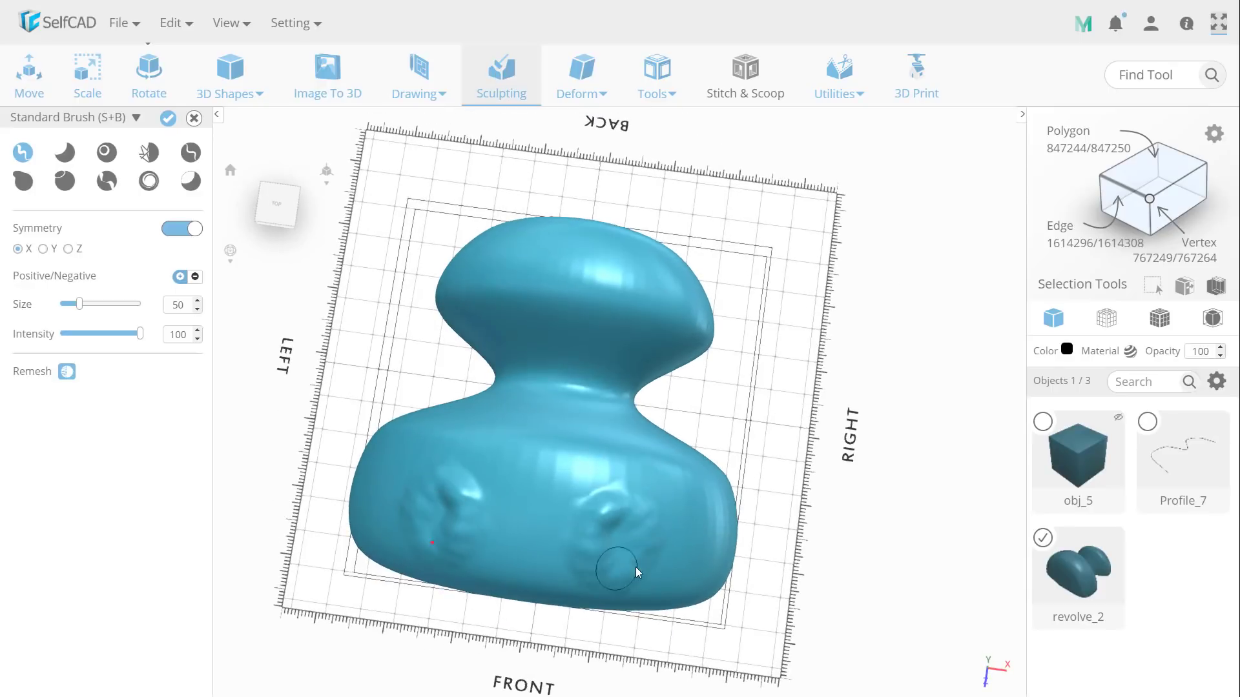
click(1160, 317)
right_drag(872, 387, 788, 443)
scroll(789, 443, up, 5)
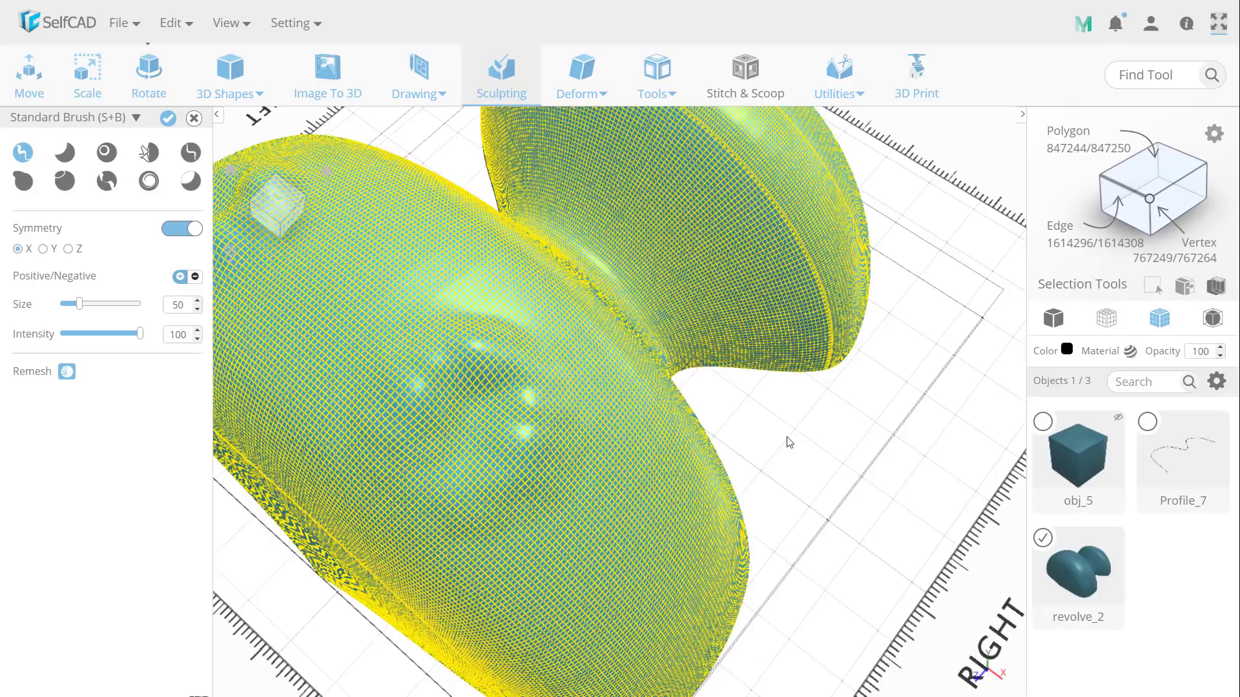
scroll(452, 401, up, 3)
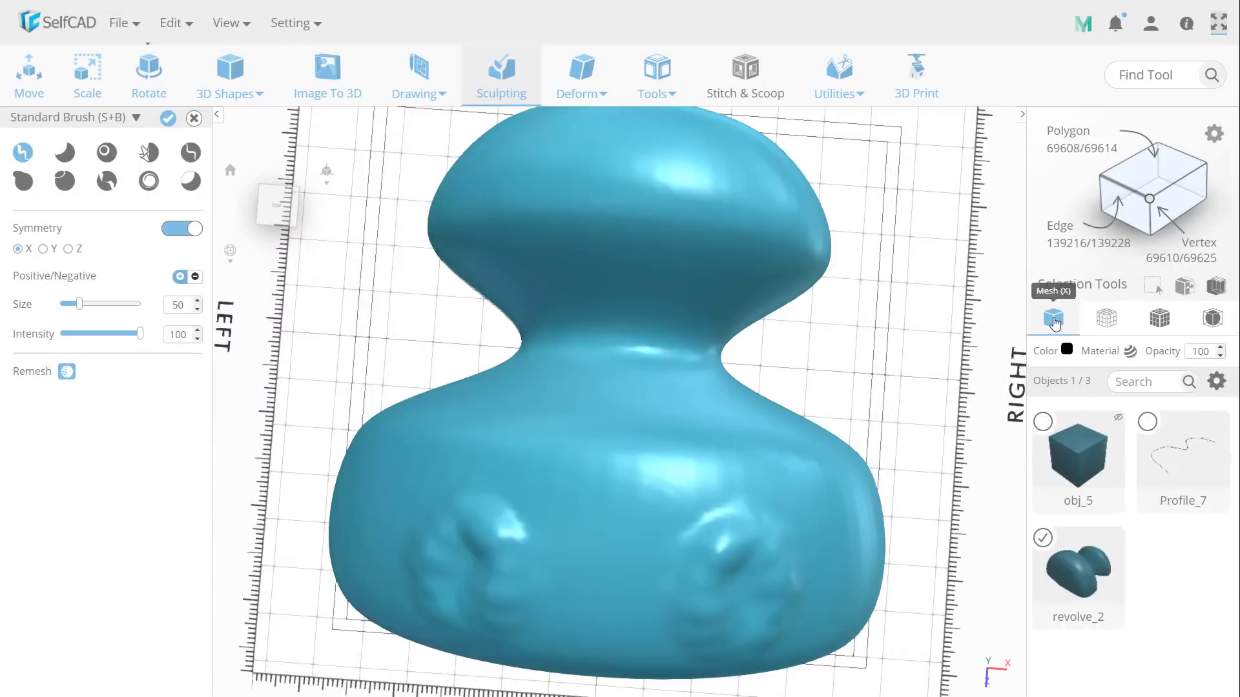
click(26, 184)
drag(820, 258, 911, 284)
drag(861, 485, 956, 510)
scroll(891, 382, down, 5)
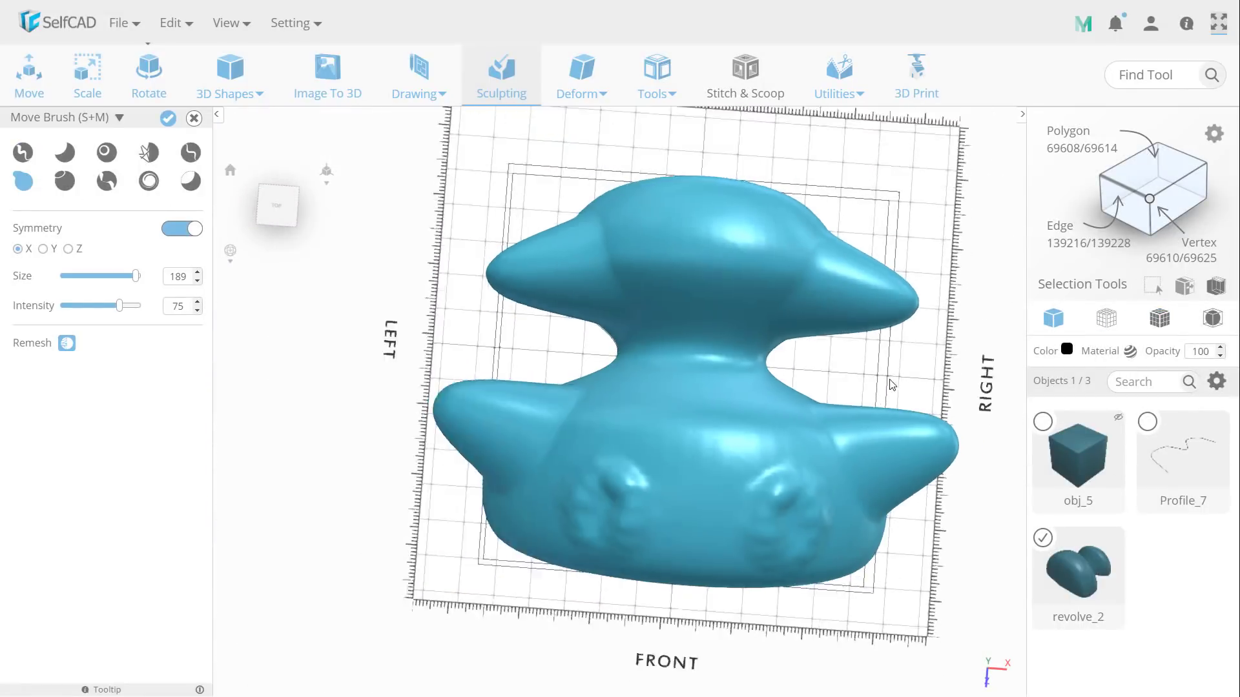
drag(760, 365, 956, 310)
mouse_move(956, 310)
right_down()
mouse_move(941, 274)
mouse_move(952, 323)
mouse_move(666, 325)
mouse_move(557, 500)
right_up()
key(s+l)
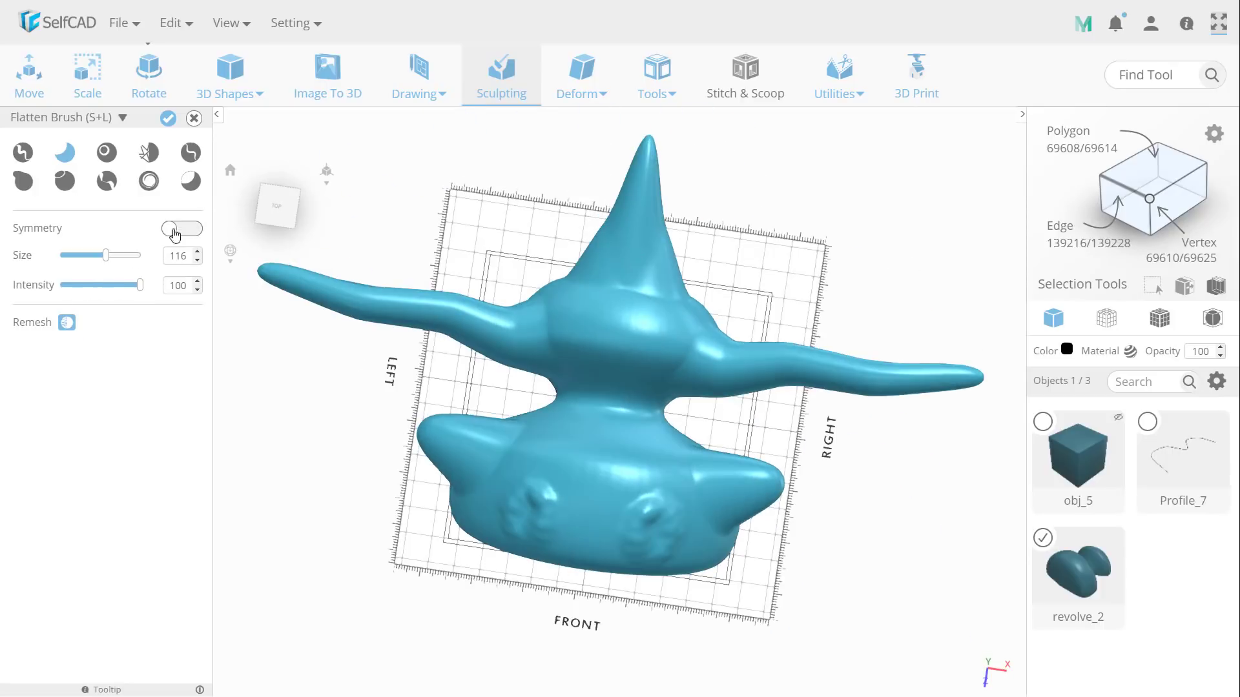
mouse_move(557, 500)
mouse_down()
mouse_move(544, 521)
mouse_move(425, 429)
mouse_move(617, 486)
mouse_move(520, 505)
mouse_move(593, 509)
mouse_move(483, 452)
mouse_up()
right_drag(483, 452, 536, 447)
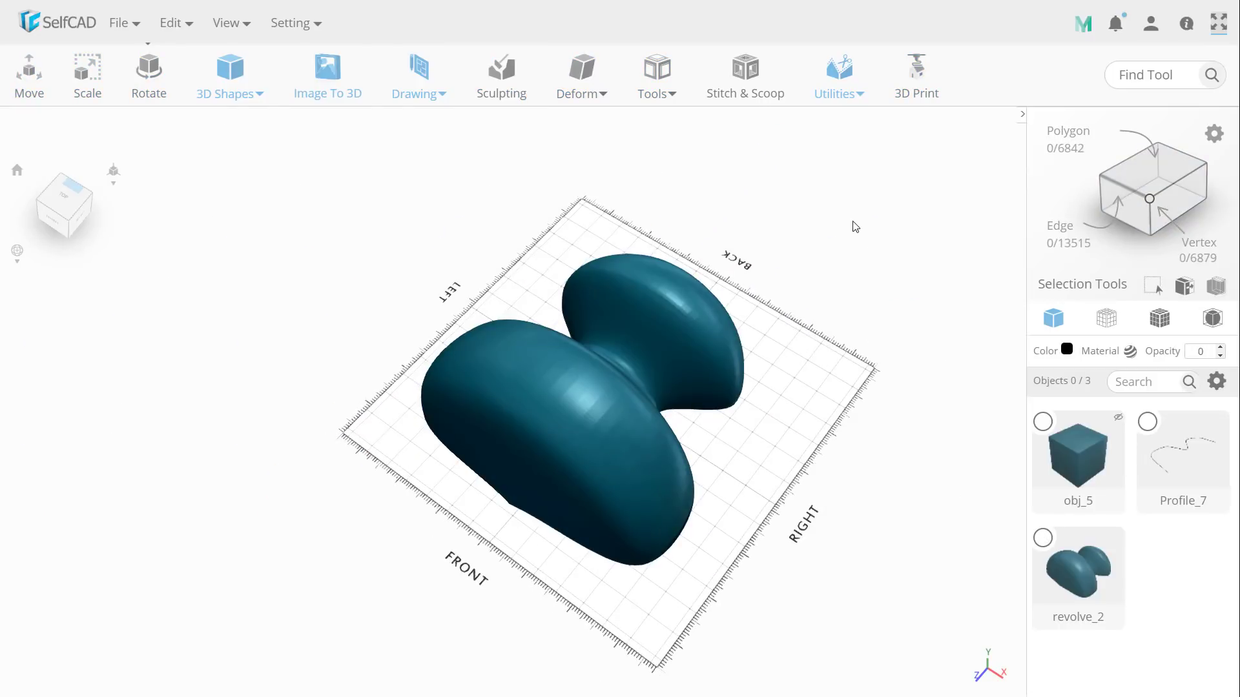
- Select revolve_2, browse Deform and Tools, then clear to an empty scene viewed from the top
click(665, 296)
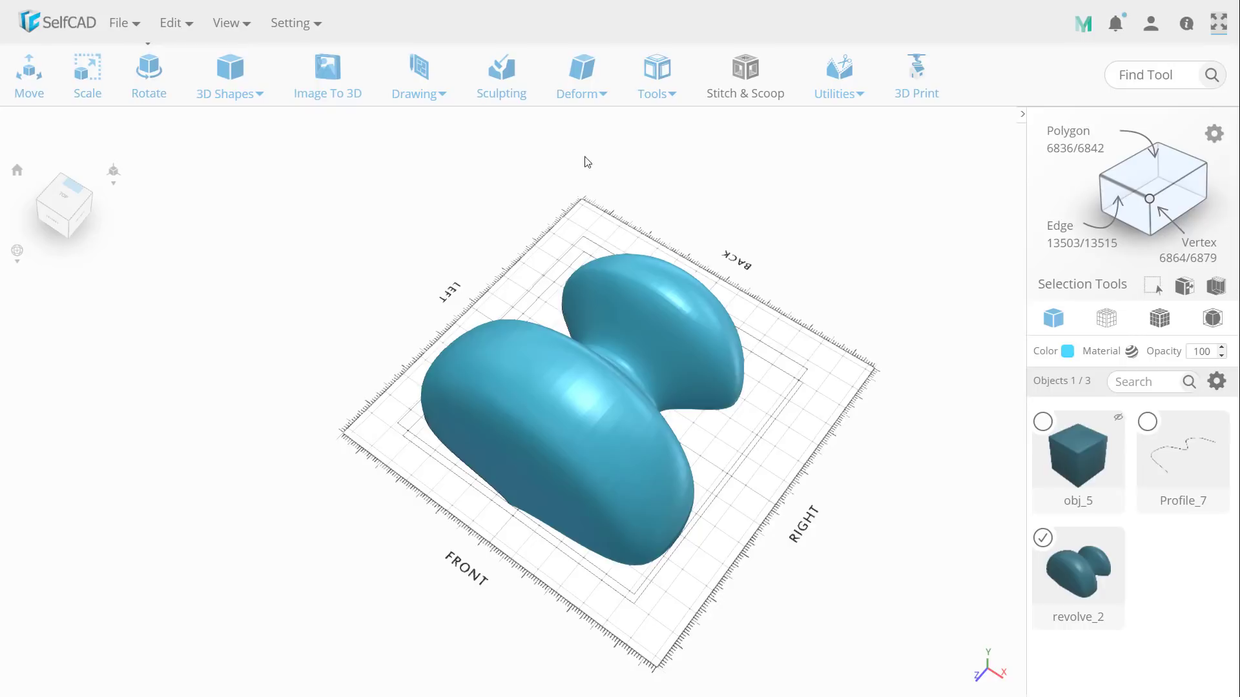
click(572, 86)
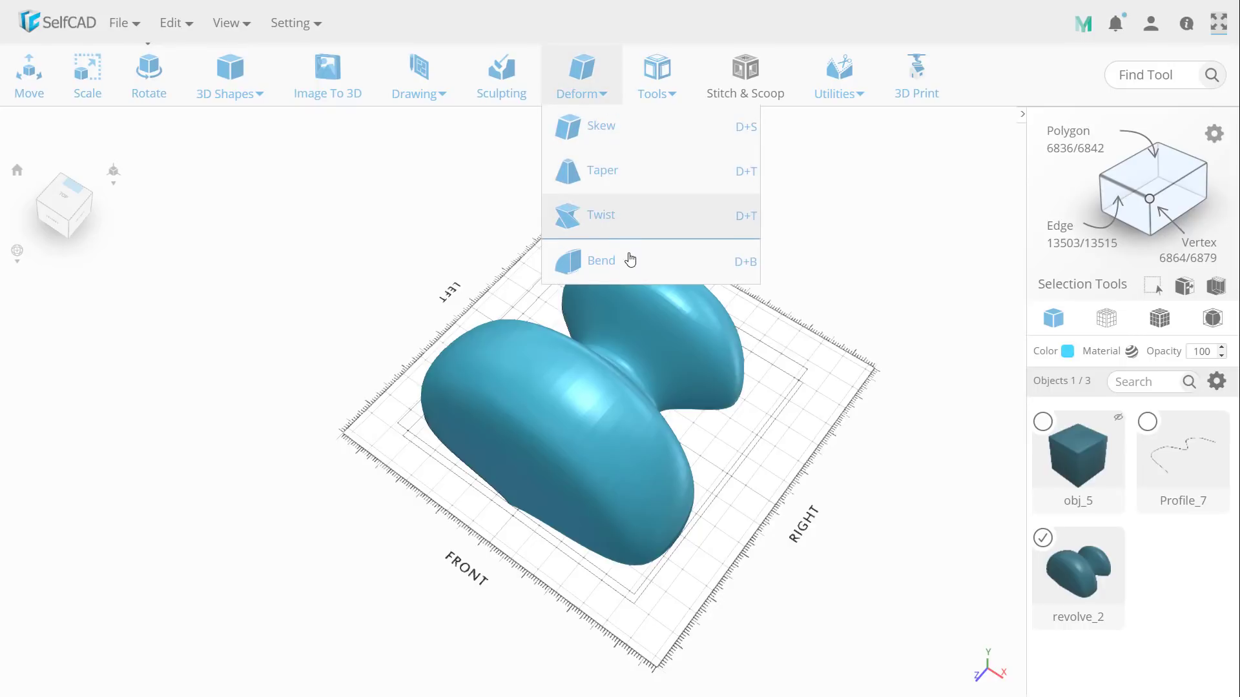
click(654, 90)
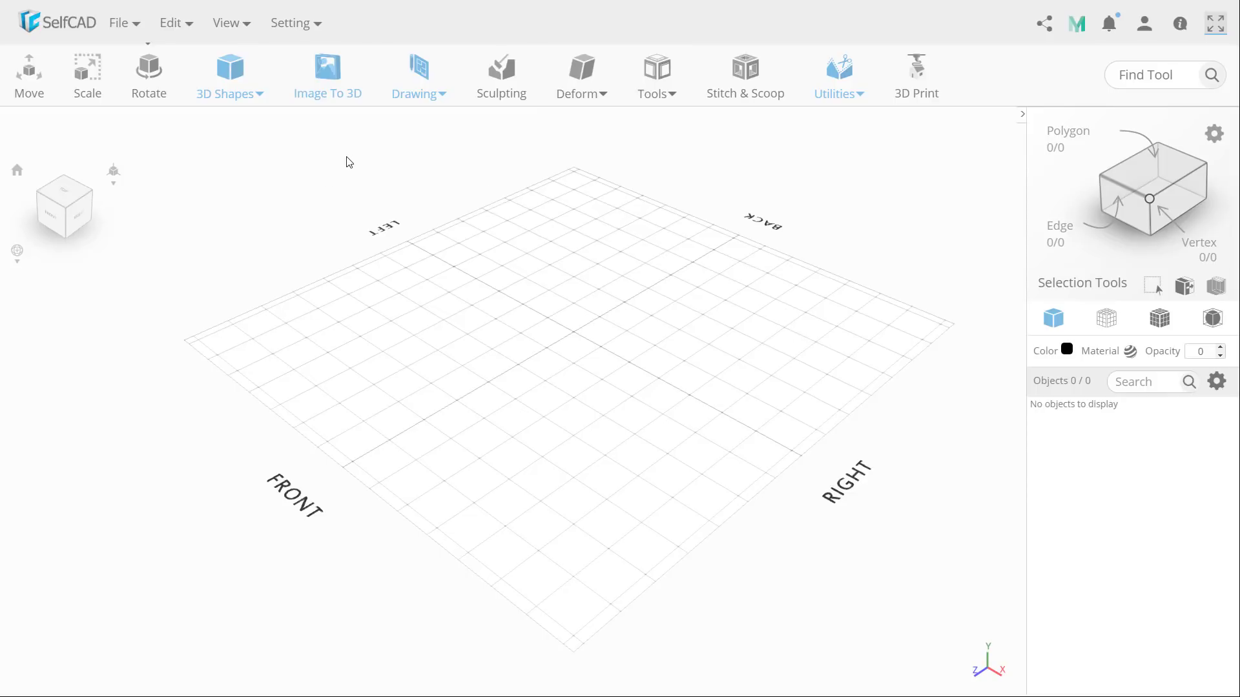
click(66, 193)
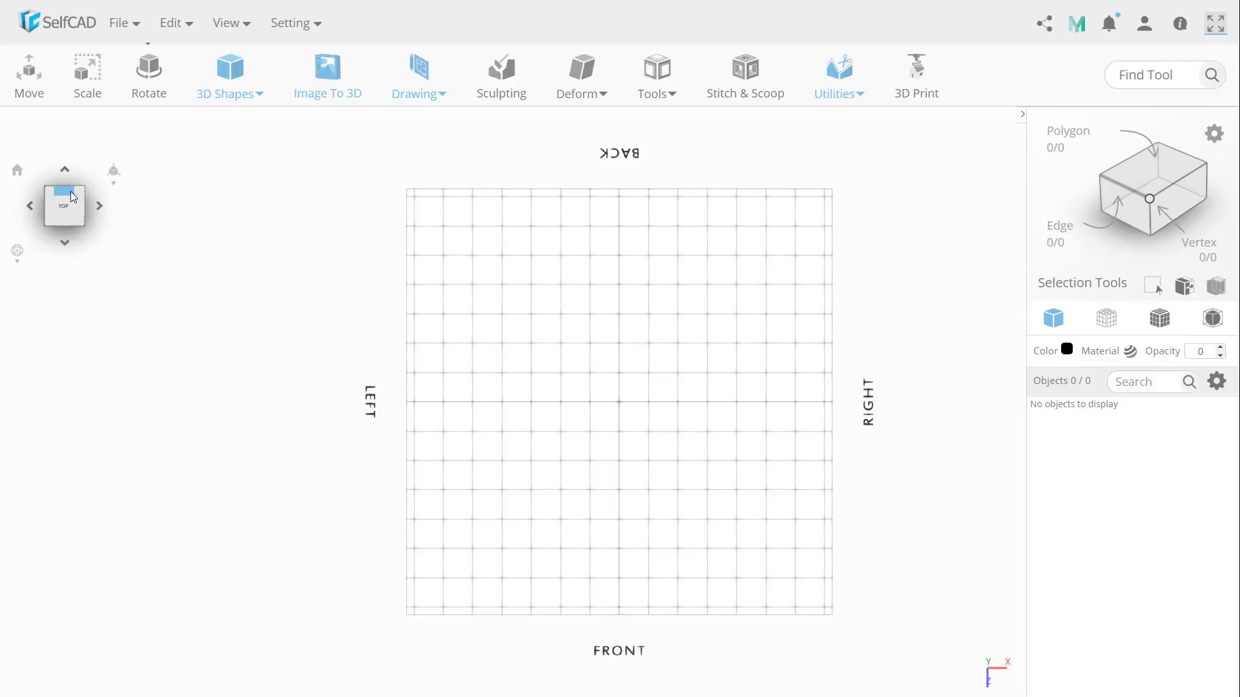
click(417, 77)
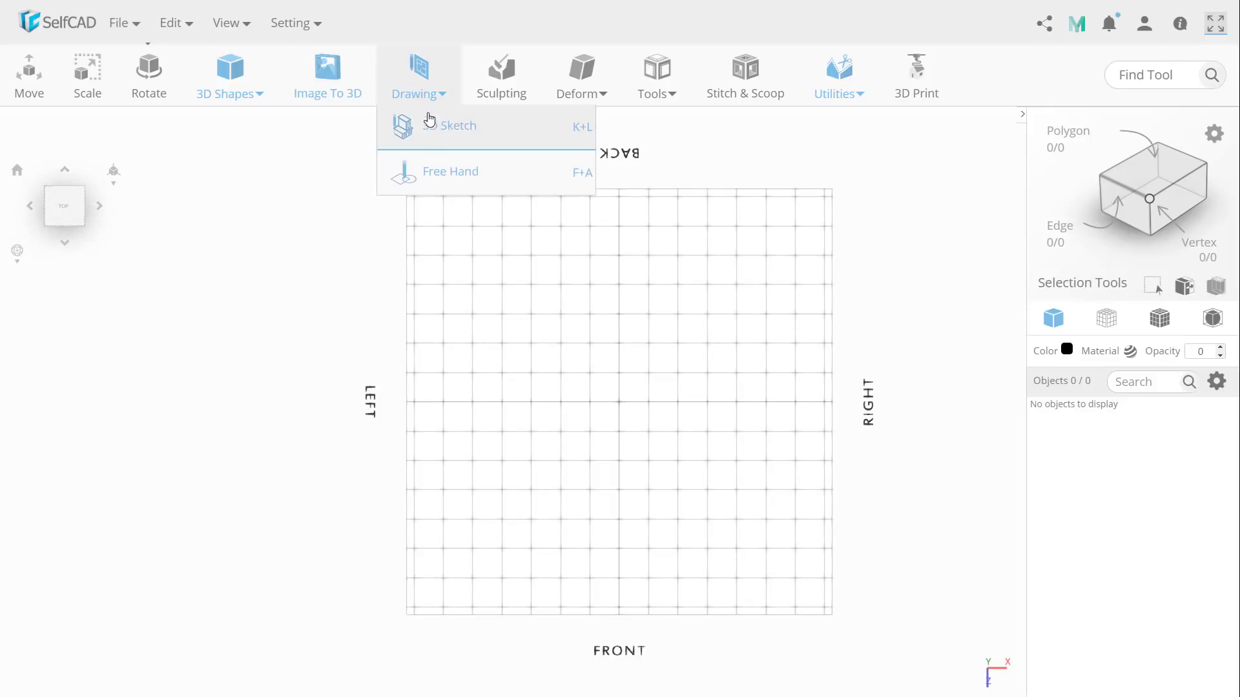
- Brush-draw the rounded key-head outline, widen the brush to 26, fill it, and add a lower lobe
click(446, 179)
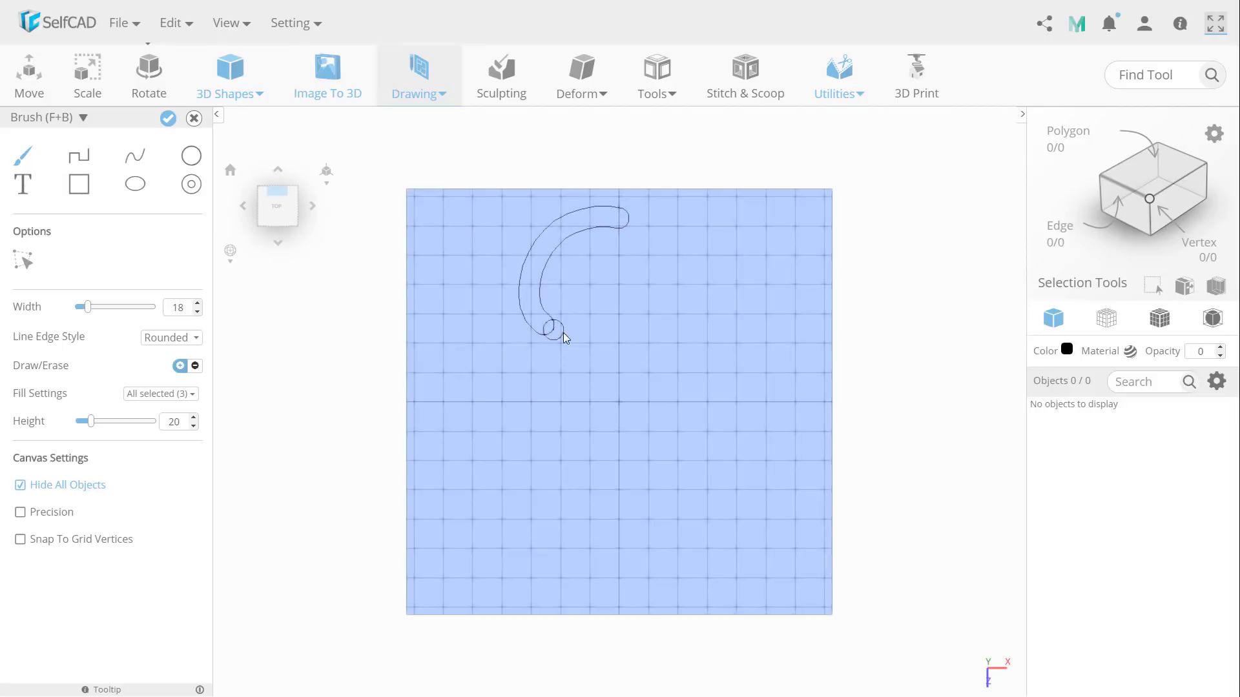
mouse_move(717, 330)
mouse_down()
mouse_move(730, 266)
mouse_move(703, 228)
mouse_move(646, 210)
mouse_move(577, 243)
mouse_up()
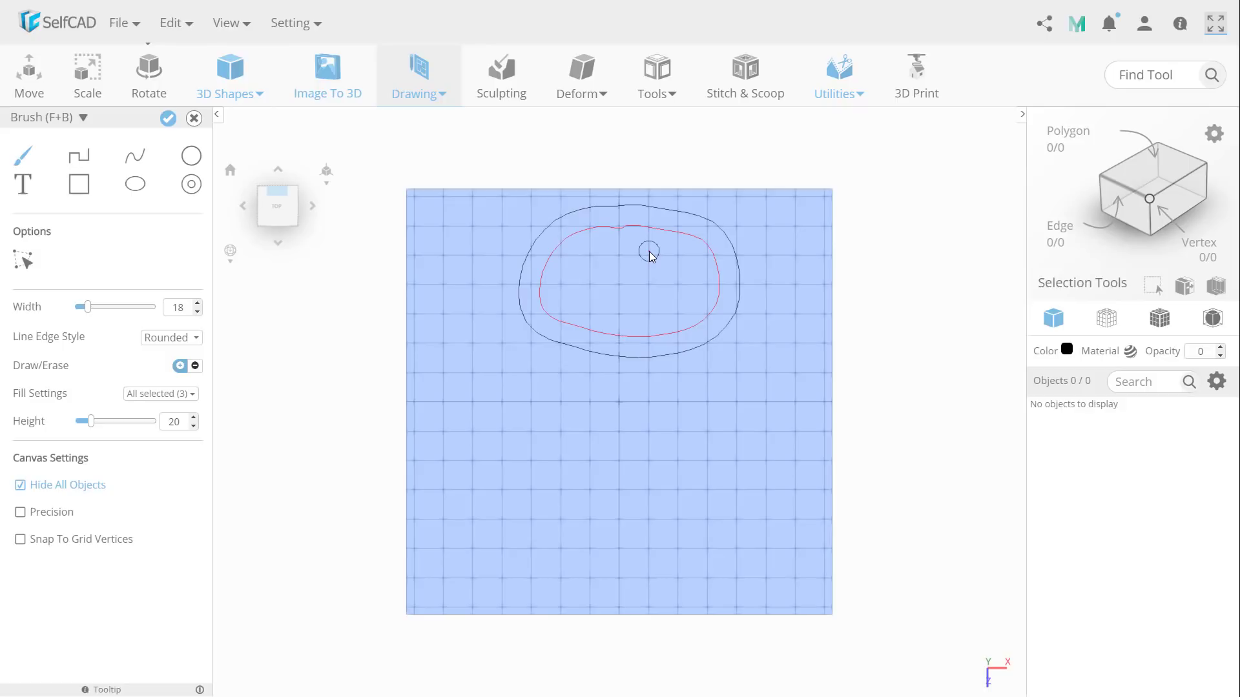
drag(87, 307, 100, 313)
mouse_move(629, 233)
mouse_down()
mouse_move(558, 251)
mouse_move(544, 286)
mouse_move(551, 307)
mouse_move(583, 321)
mouse_move(658, 328)
mouse_move(707, 308)
mouse_move(702, 256)
mouse_move(638, 234)
mouse_move(568, 271)
mouse_move(567, 295)
mouse_move(646, 314)
mouse_up()
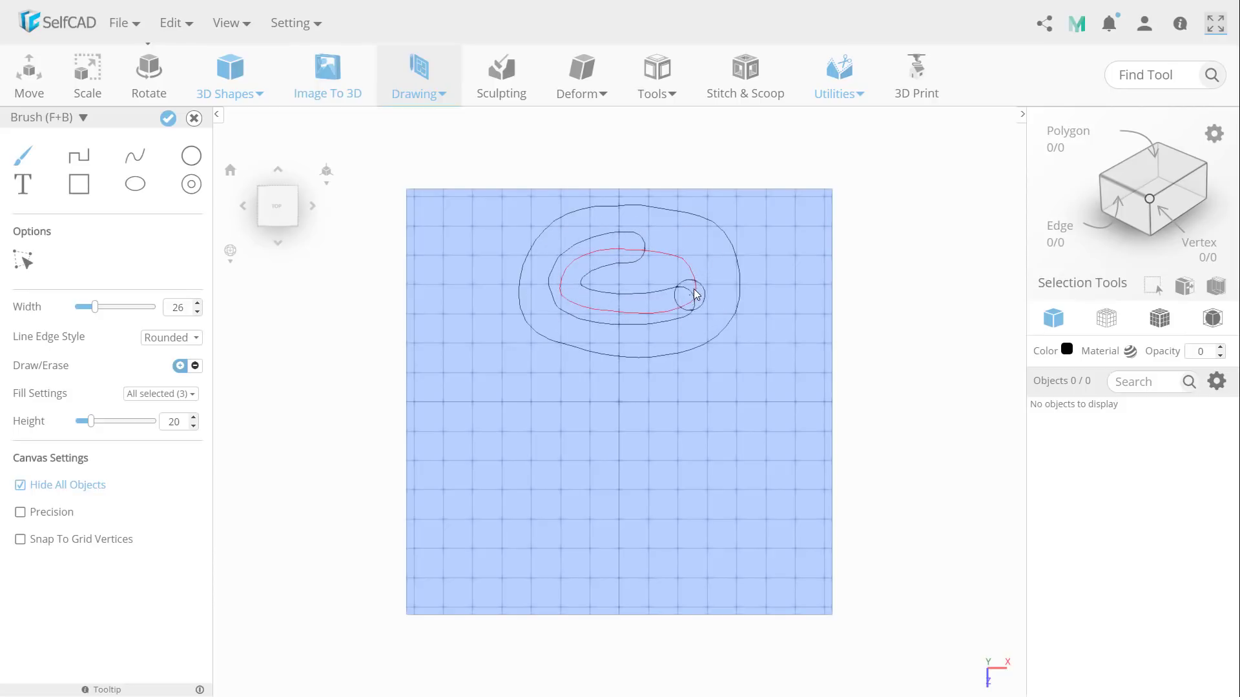
mouse_move(695, 294)
mouse_down()
mouse_move(687, 265)
mouse_move(660, 256)
mouse_move(628, 253)
mouse_move(585, 275)
mouse_move(595, 287)
mouse_move(676, 282)
mouse_move(623, 267)
mouse_up()
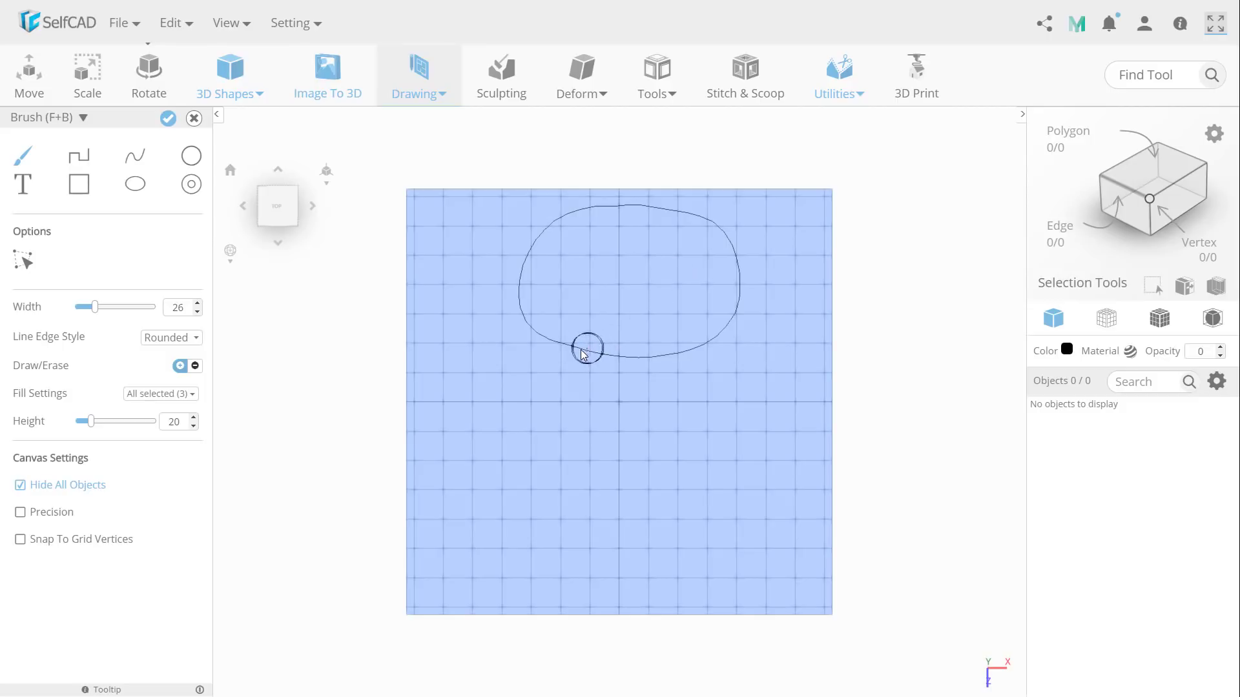
mouse_move(583, 354)
mouse_down()
mouse_move(571, 366)
mouse_move(606, 386)
mouse_move(669, 385)
mouse_move(694, 352)
mouse_move(598, 352)
mouse_move(684, 352)
mouse_up()
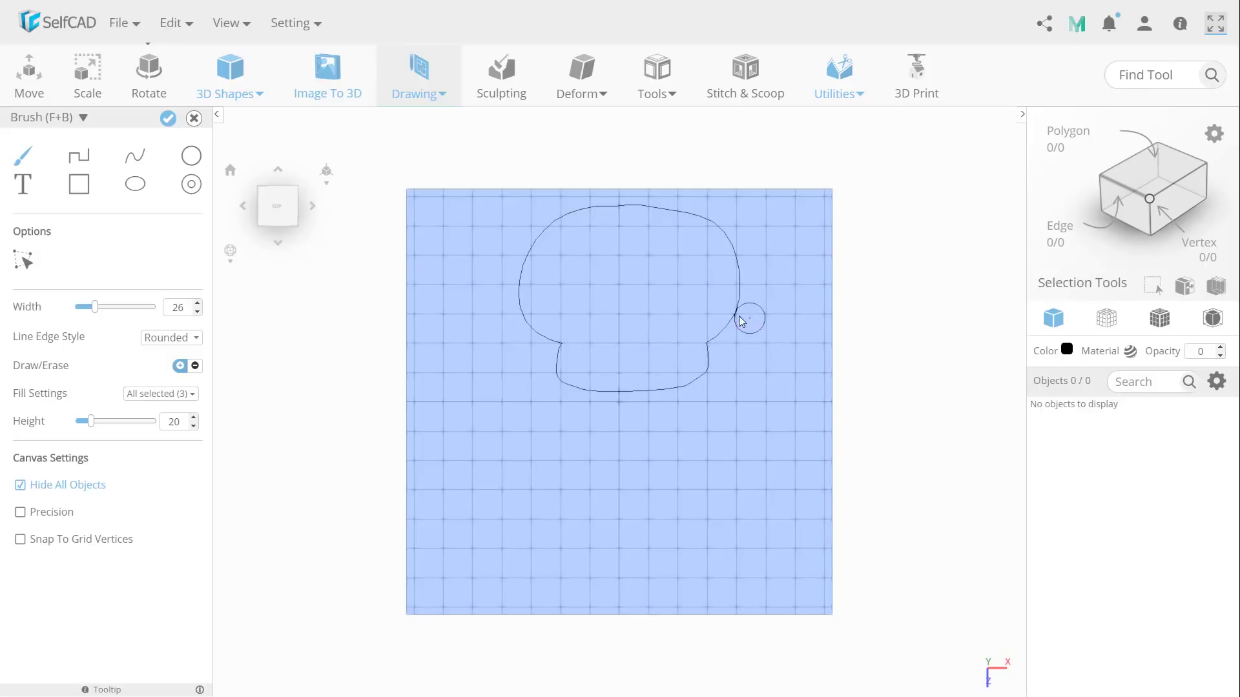
- Draw a long stem rectangle below the head and three small rectangles forming the toothed bit
click(79, 184)
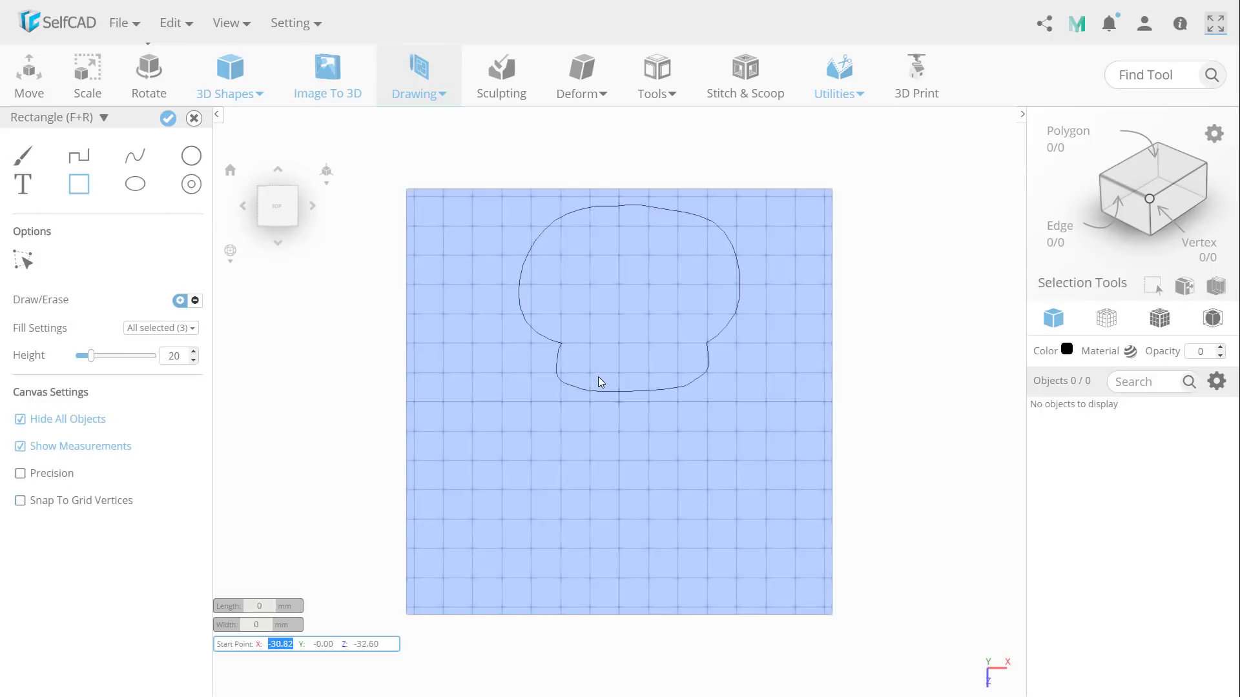
drag(593, 376, 638, 610)
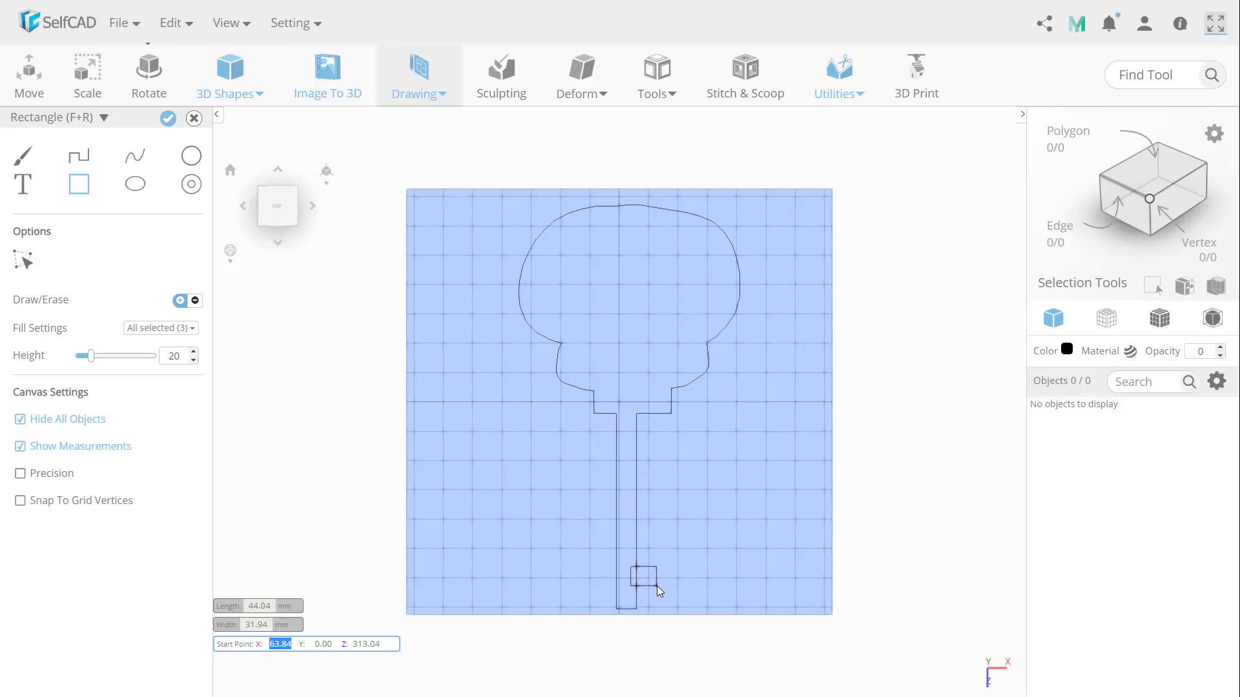
drag(656, 586, 675, 607)
drag(668, 562, 700, 548)
drag(671, 592, 701, 608)
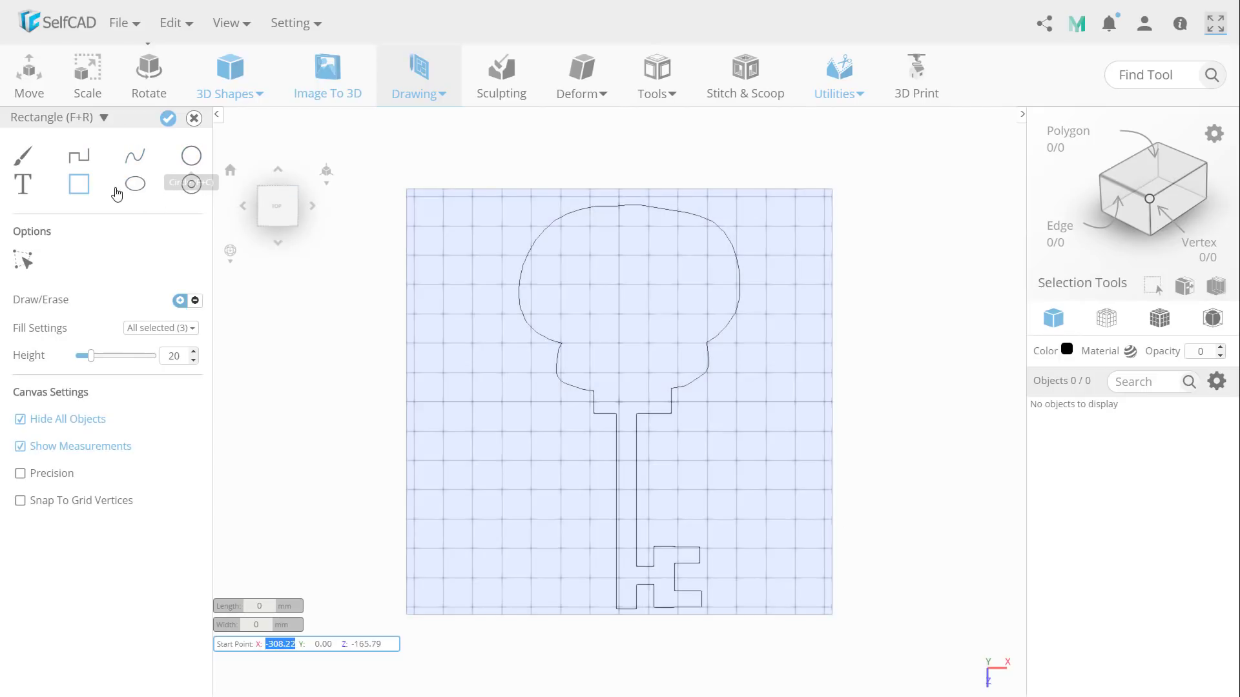
- Erase a round hole in the key head and finish the sketch into solid drawing_1
click(23, 155)
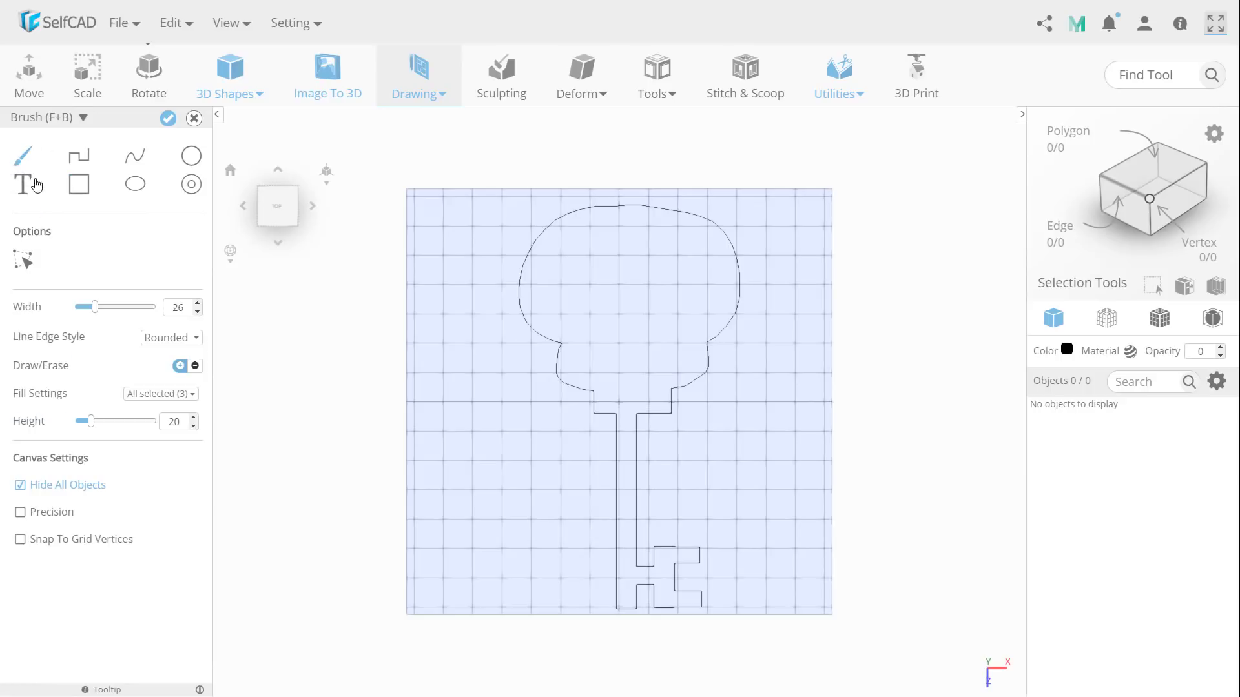
click(194, 366)
click(168, 118)
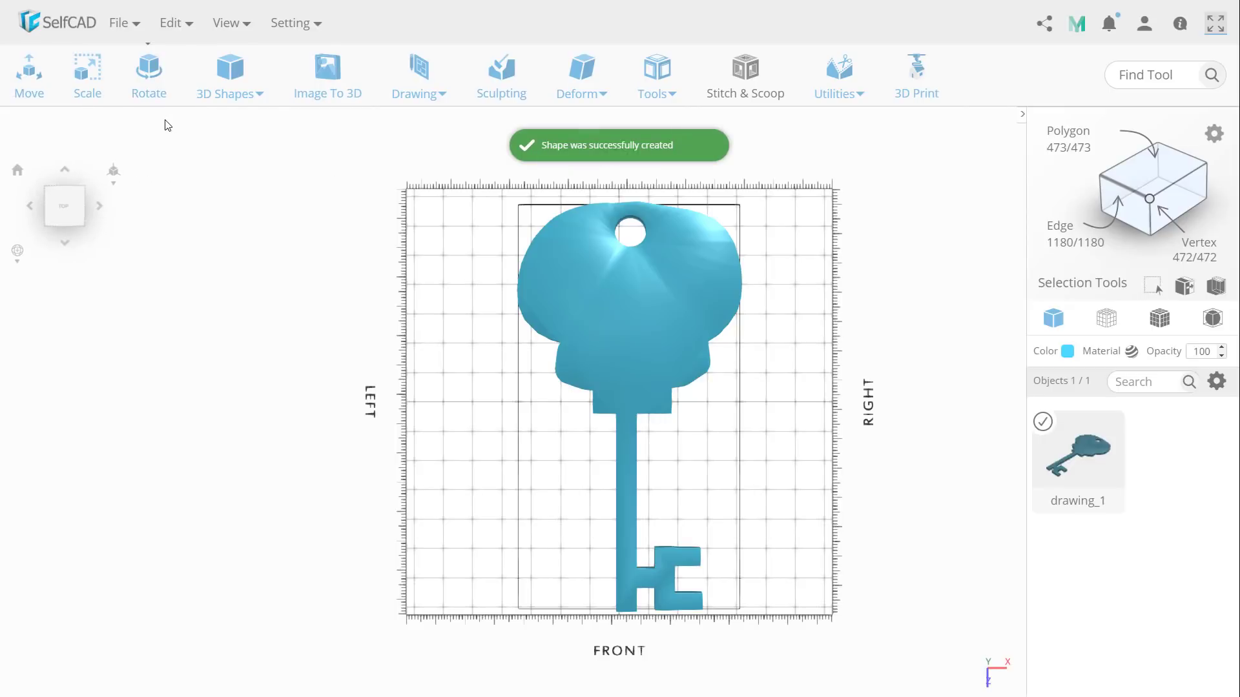
- Orbit the view to an angle and zoom in close on the key head
drag(907, 437, 932, 344)
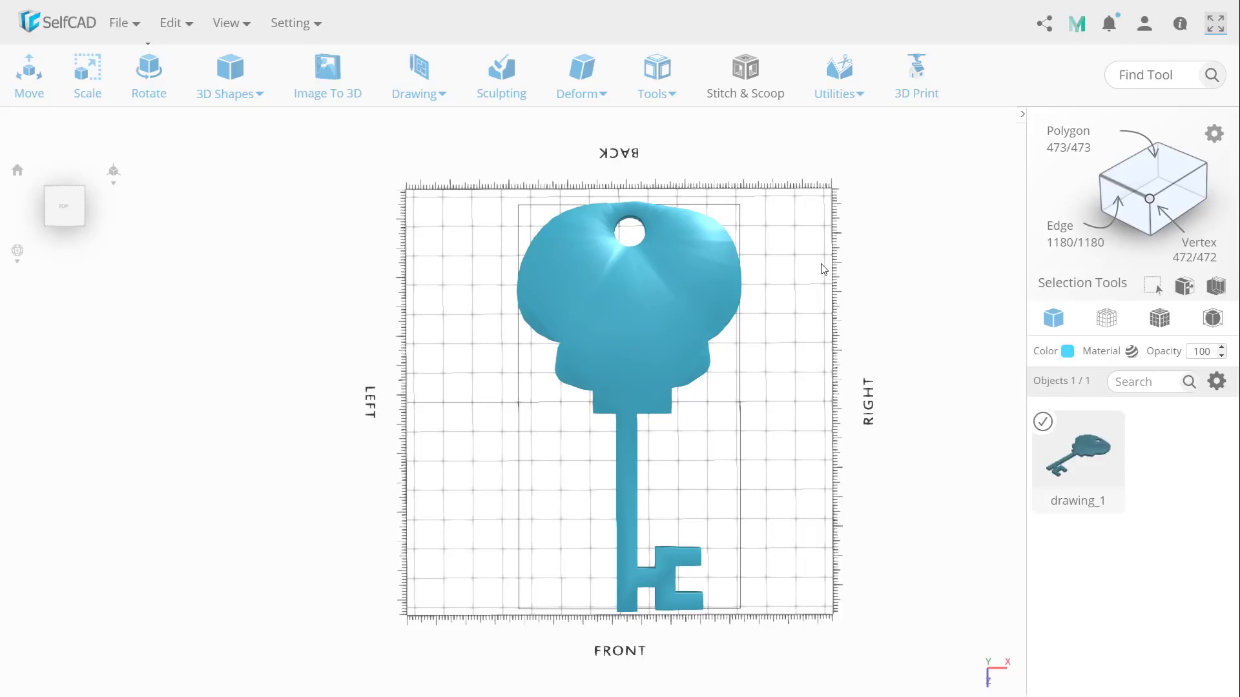
scroll(637, 355, up, 5)
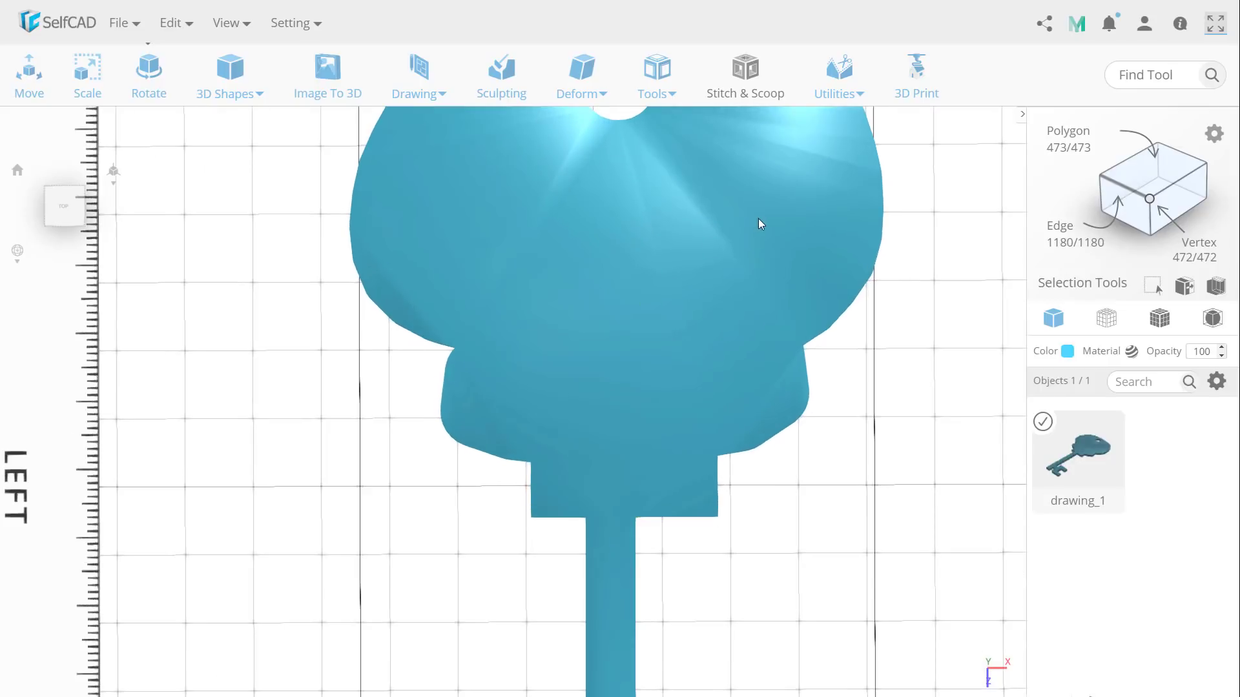
- Start a 3D spline sketch and draw the left eye-shaped outline on the key head
click(416, 72)
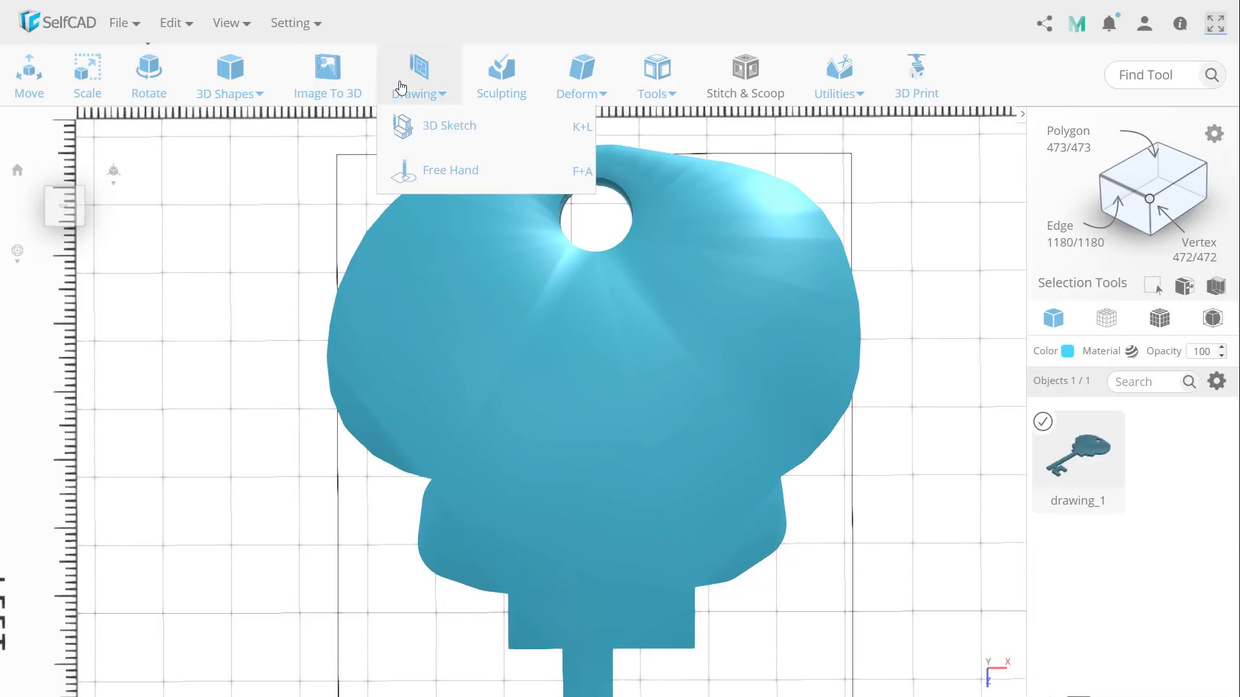
click(422, 129)
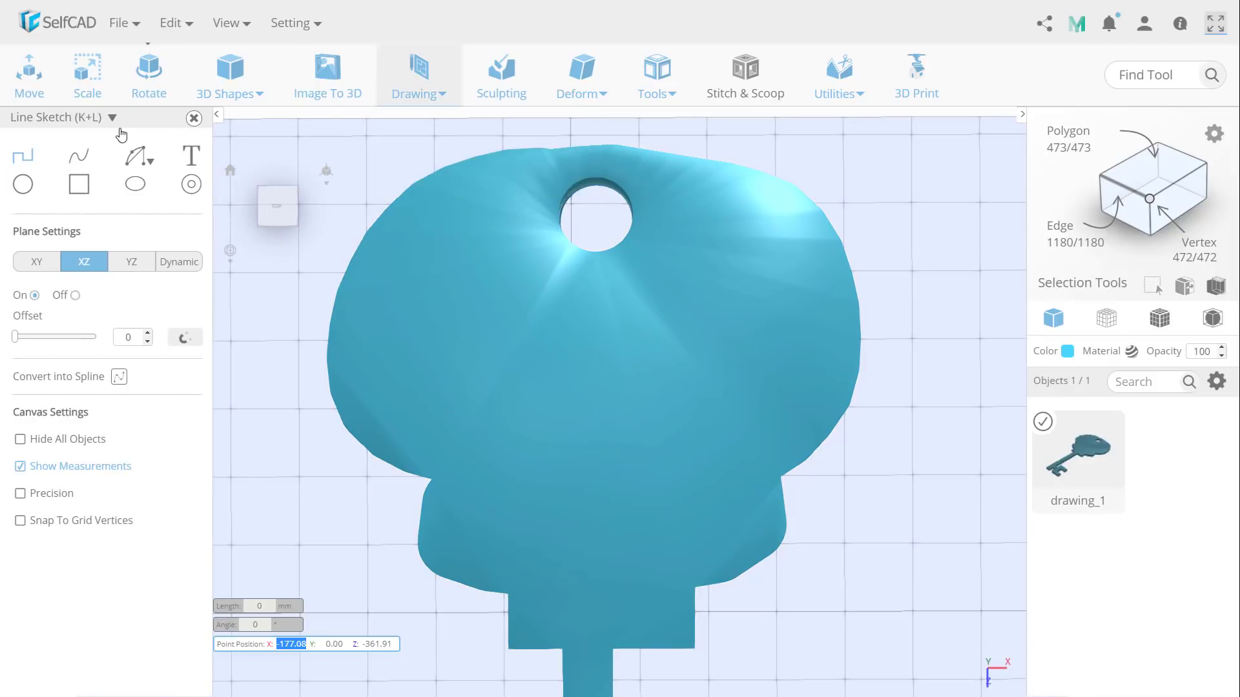
click(78, 159)
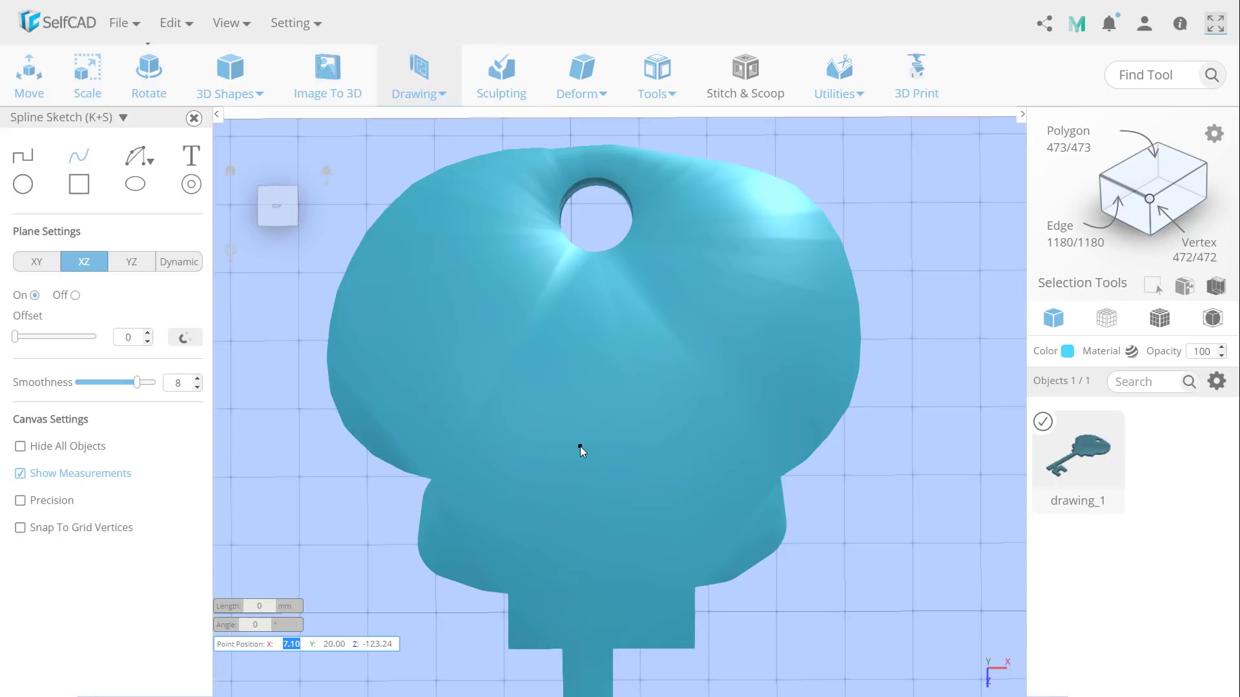
mouse_move(583, 447)
mouse_down()
mouse_move(484, 418)
mouse_move(467, 435)
mouse_move(468, 474)
mouse_move(479, 505)
mouse_move(542, 515)
mouse_move(581, 498)
mouse_move(584, 448)
mouse_up()
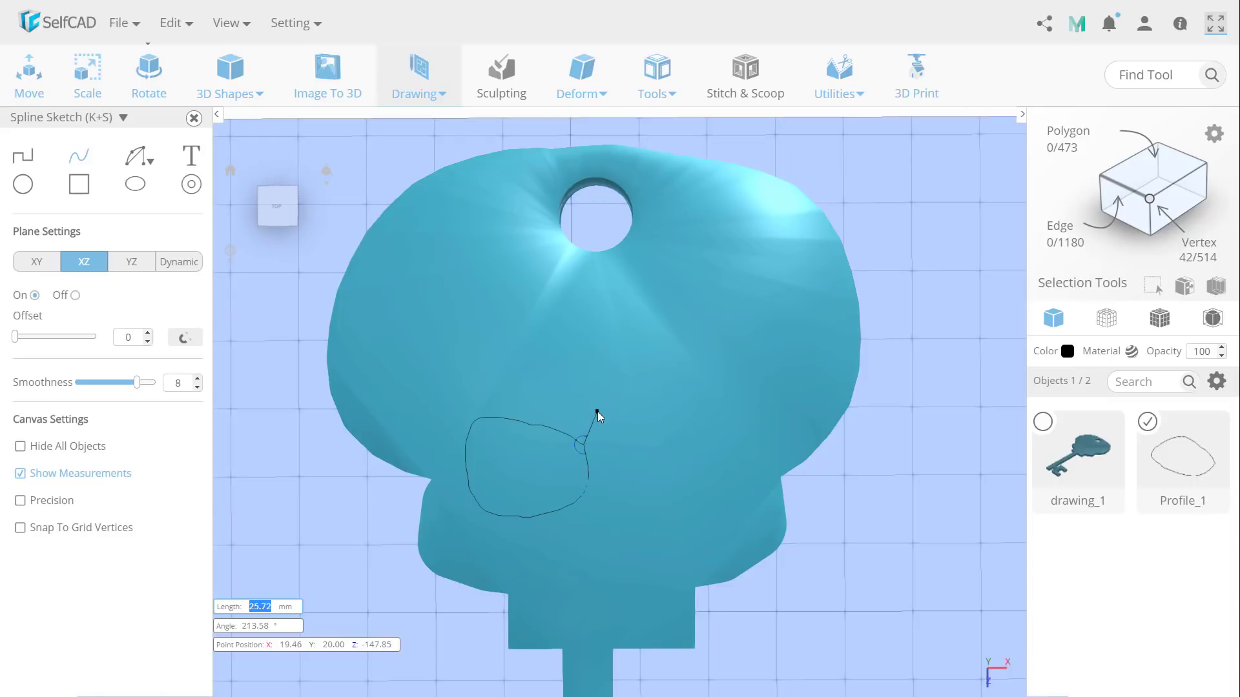
click(576, 428)
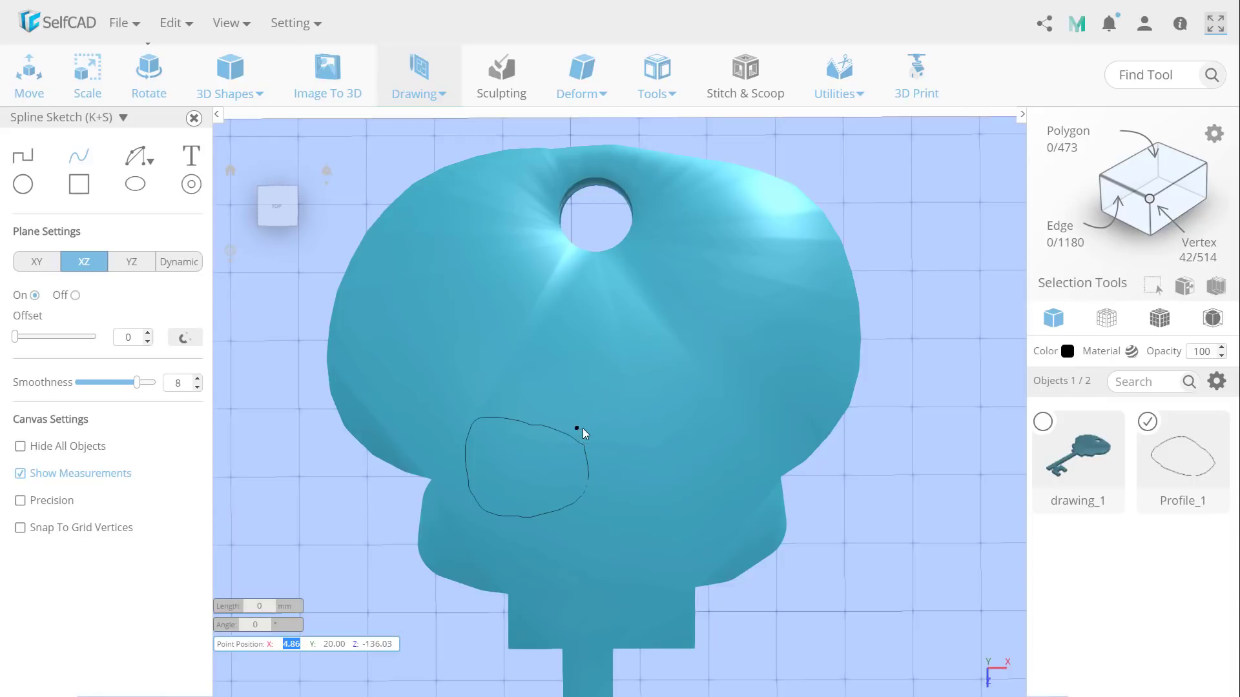
- Draw the closed right eye outline, cancel the extra stray spline, and finish the sketch
click(626, 458)
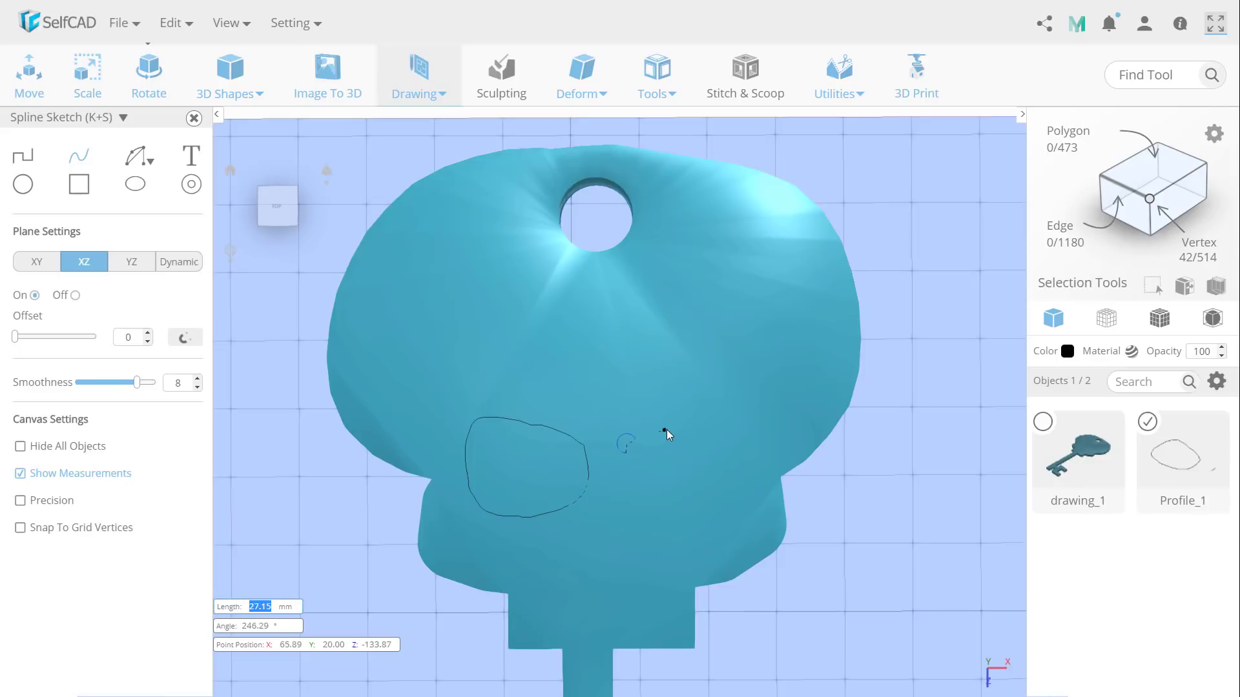
click(728, 418)
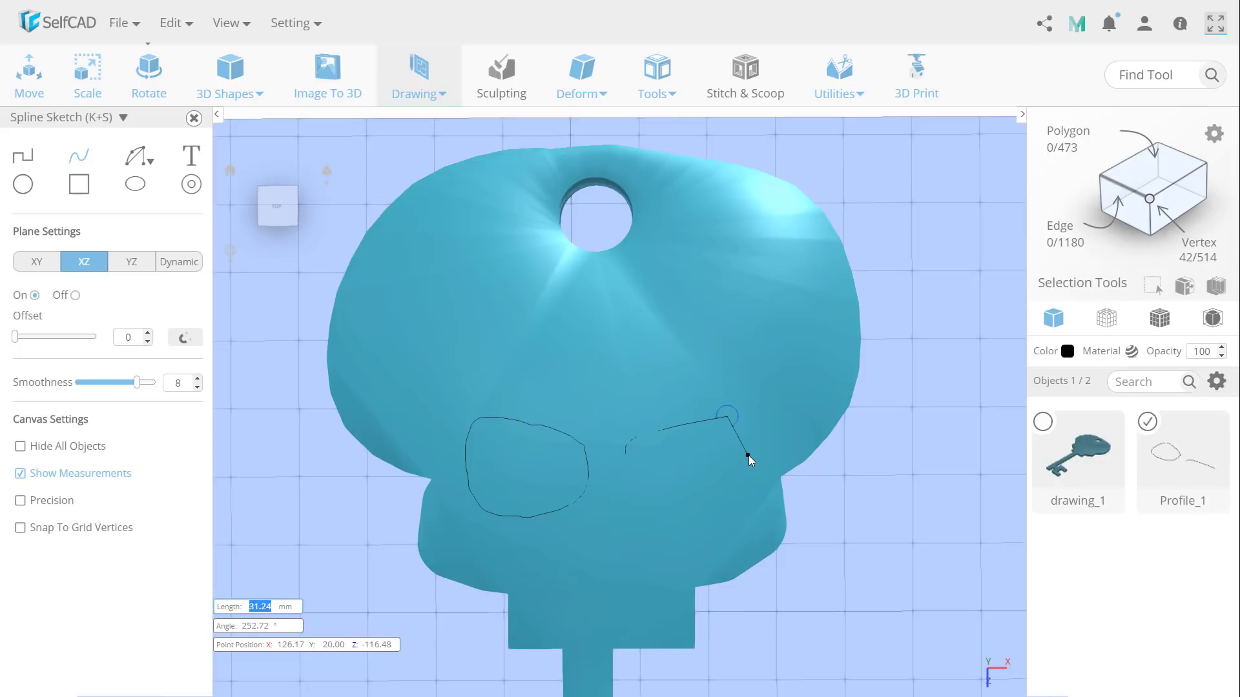
click(747, 456)
click(736, 507)
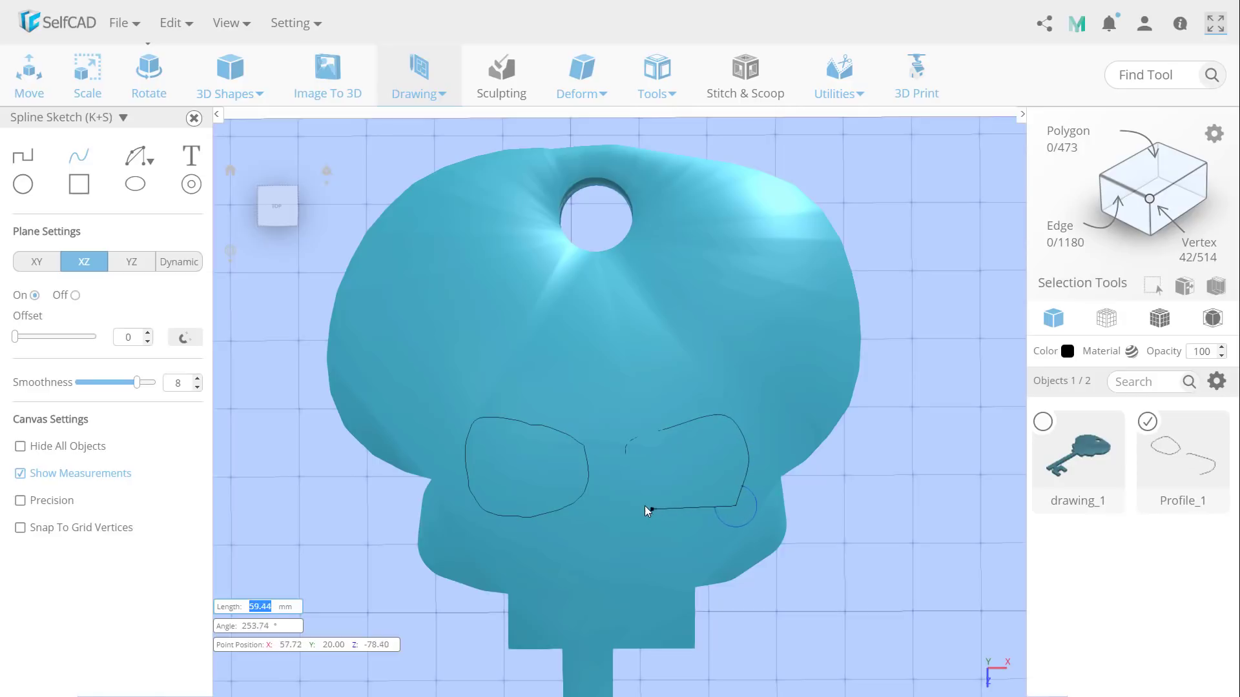
click(664, 510)
click(629, 501)
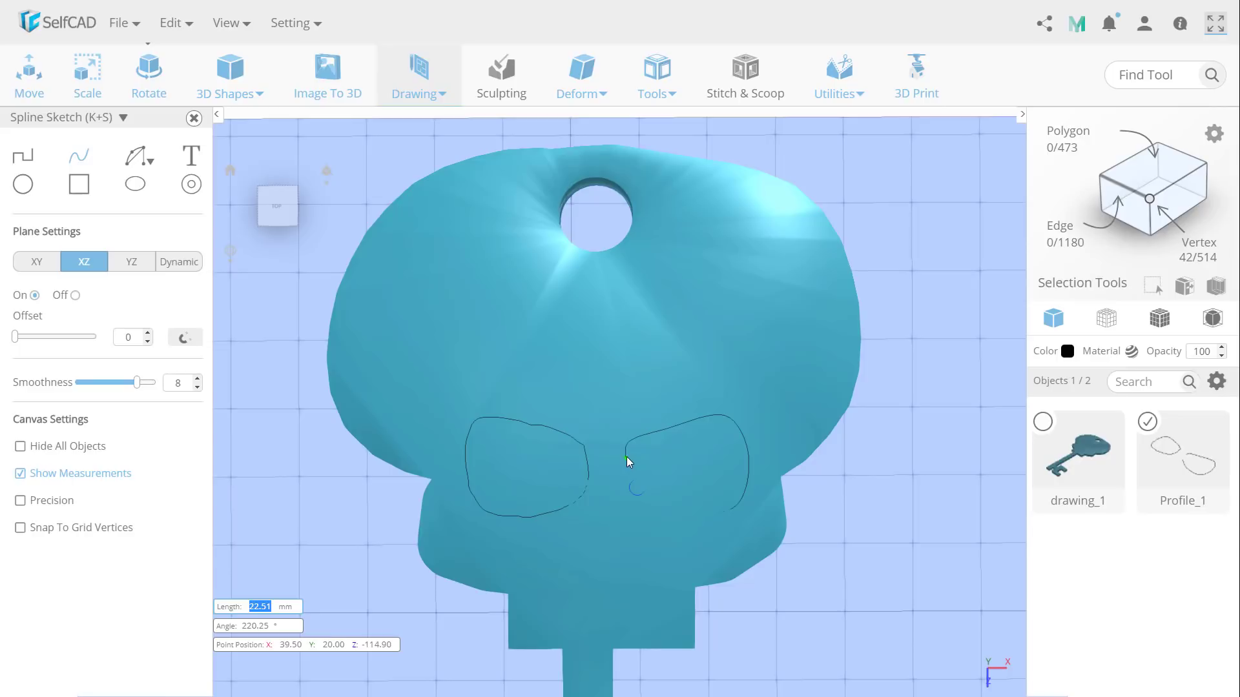
click(627, 459)
click(626, 460)
key(Escape)
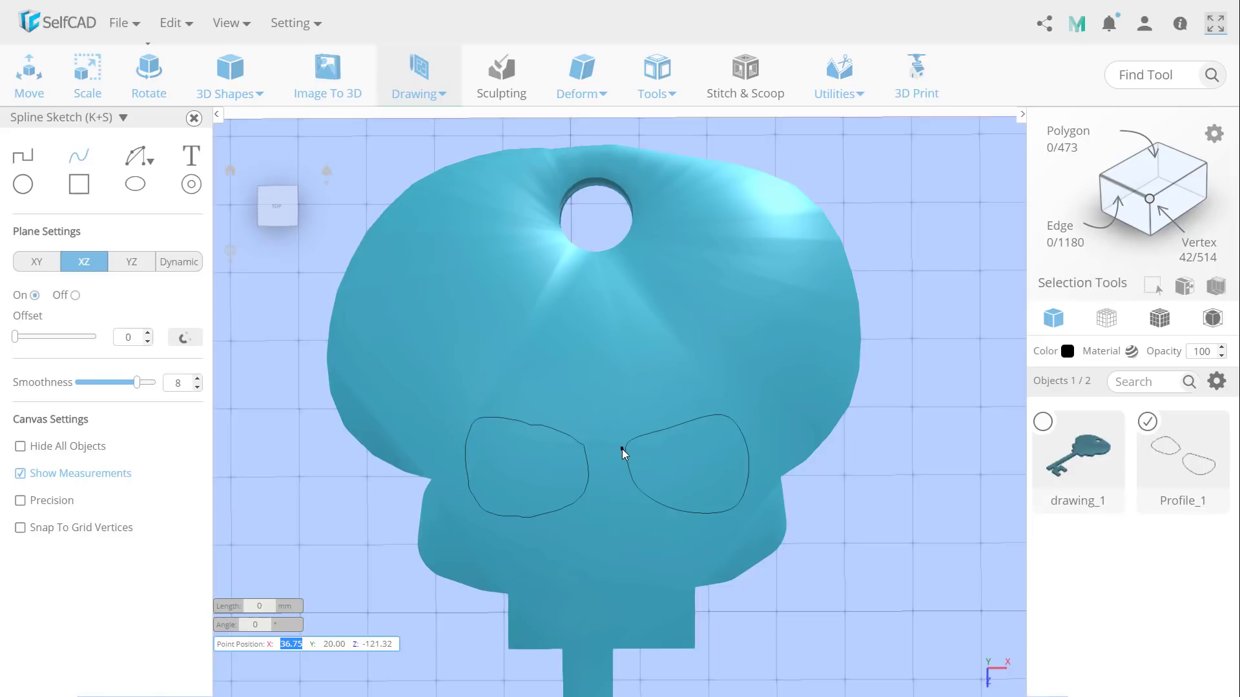
click(194, 118)
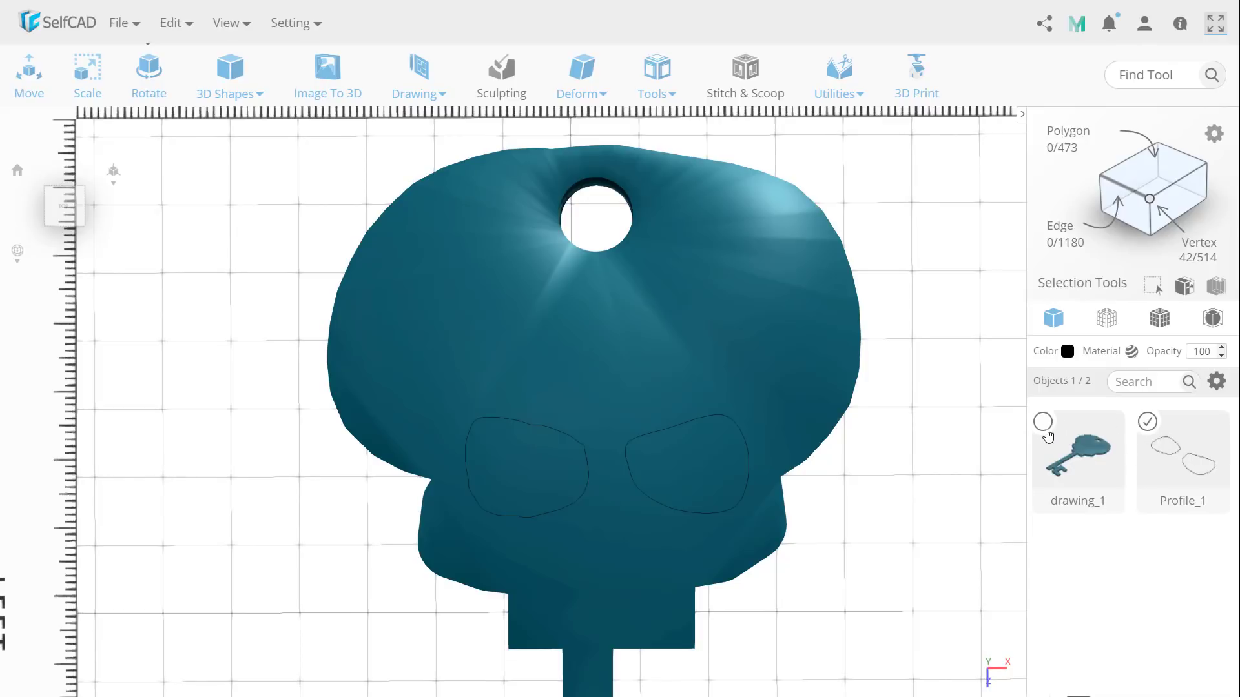
- Select the key with both eye profiles and apply Utilities > Cut to split the head along the eye outlines
click(1045, 429)
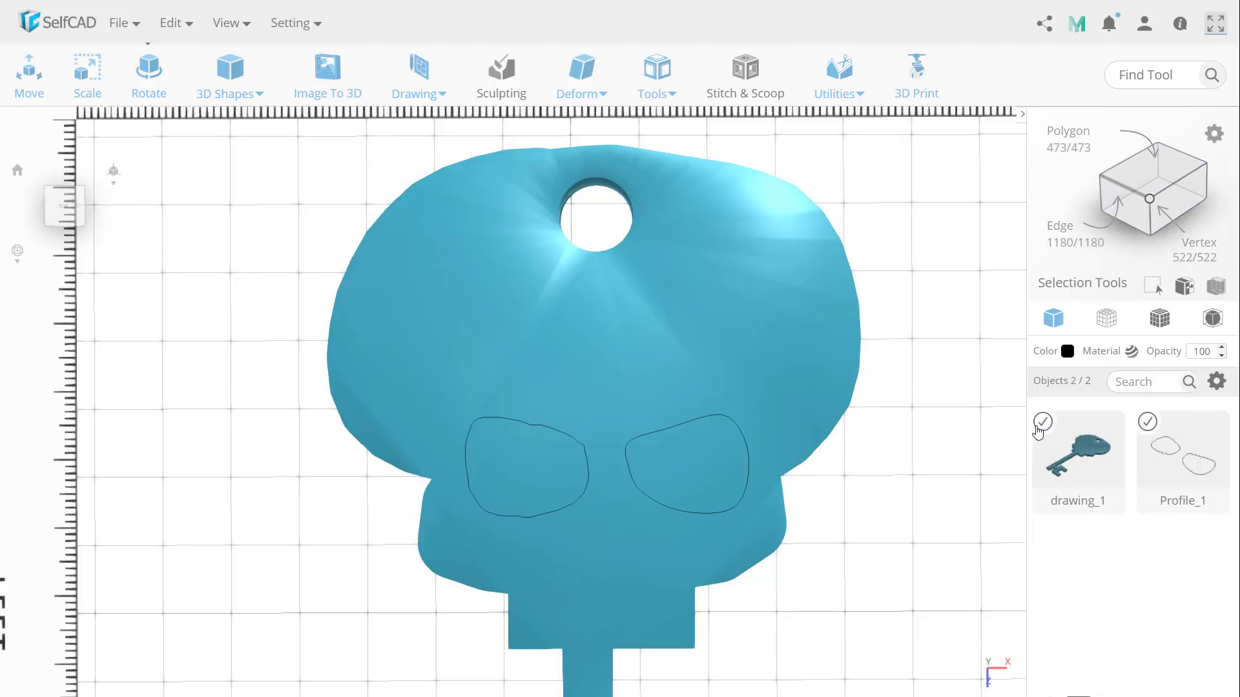
click(643, 78)
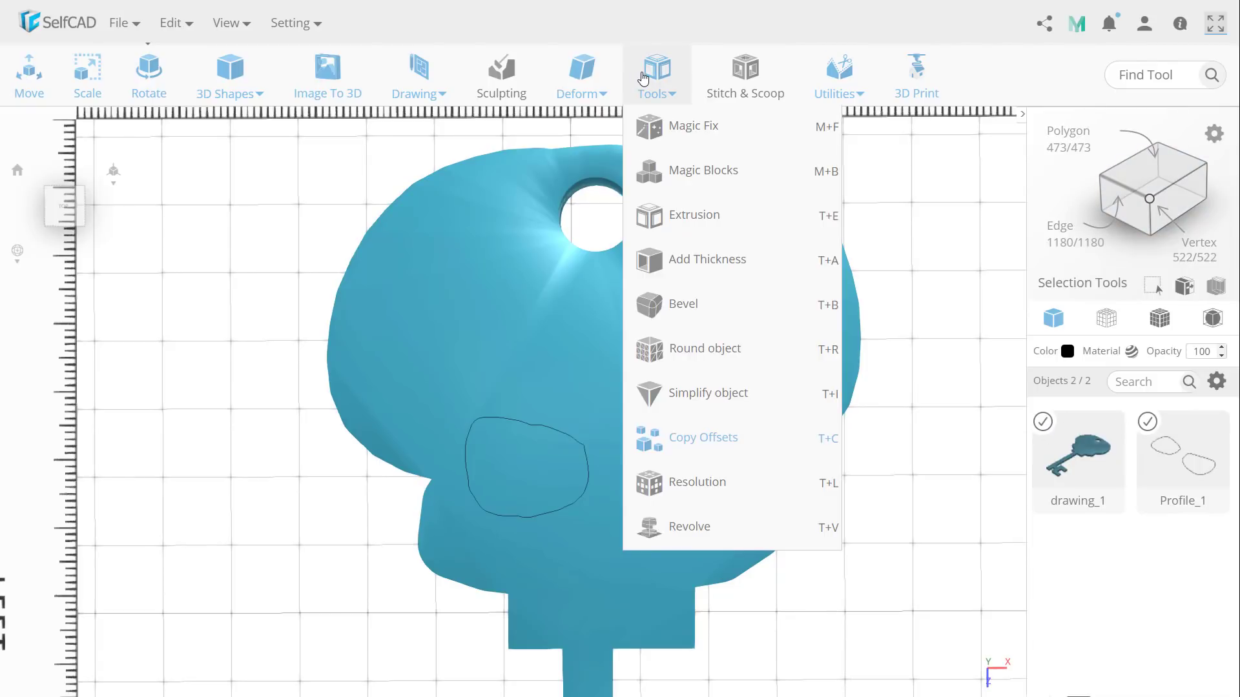
click(826, 71)
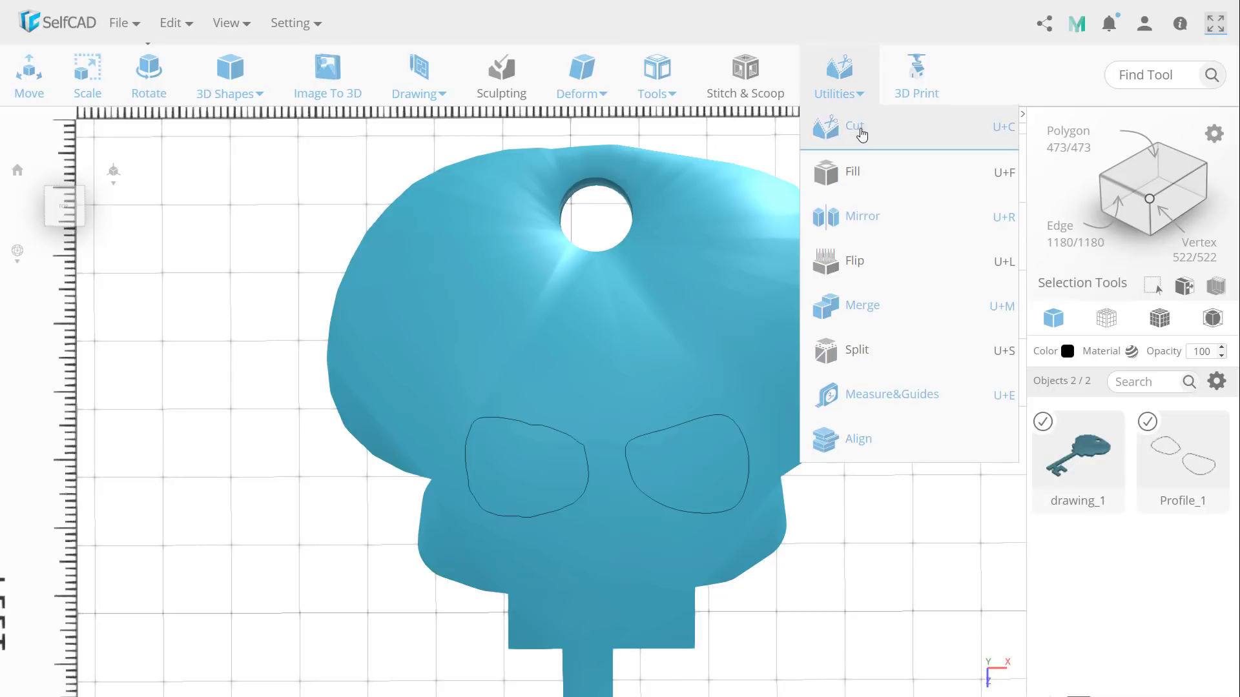
click(861, 129)
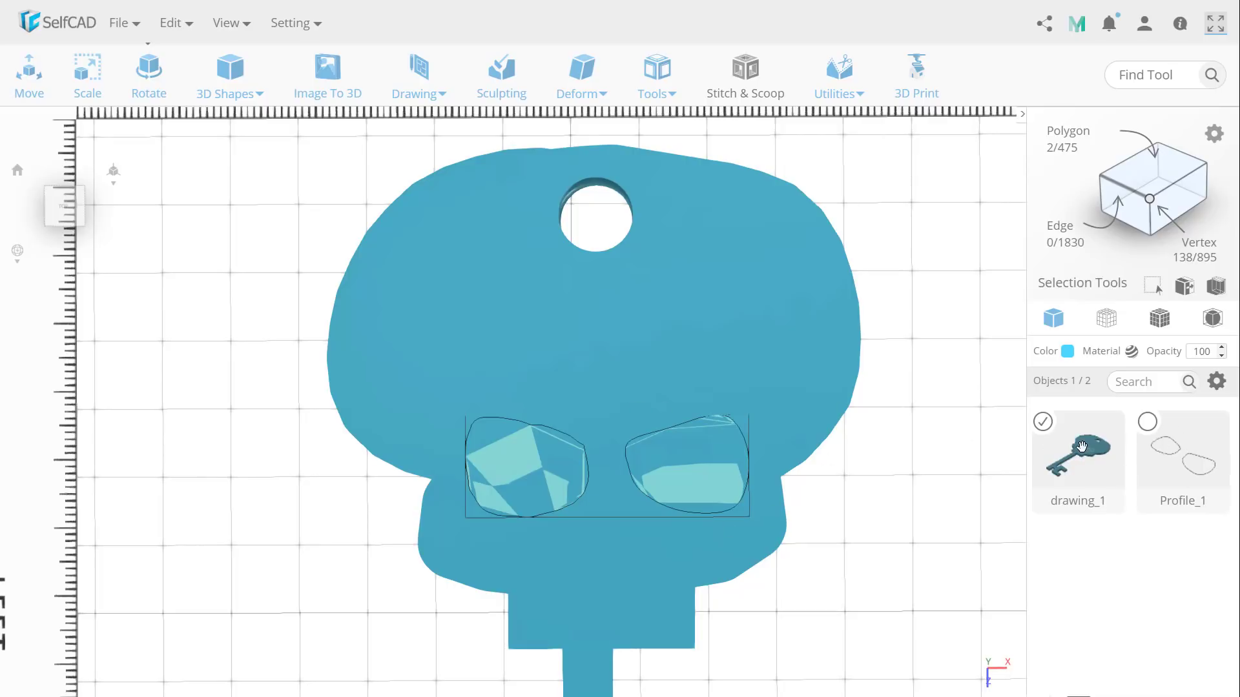
- Extrude the two eye profiles downward to -11.74 to form recessed eye pockets
drag(950, 465, 847, 358)
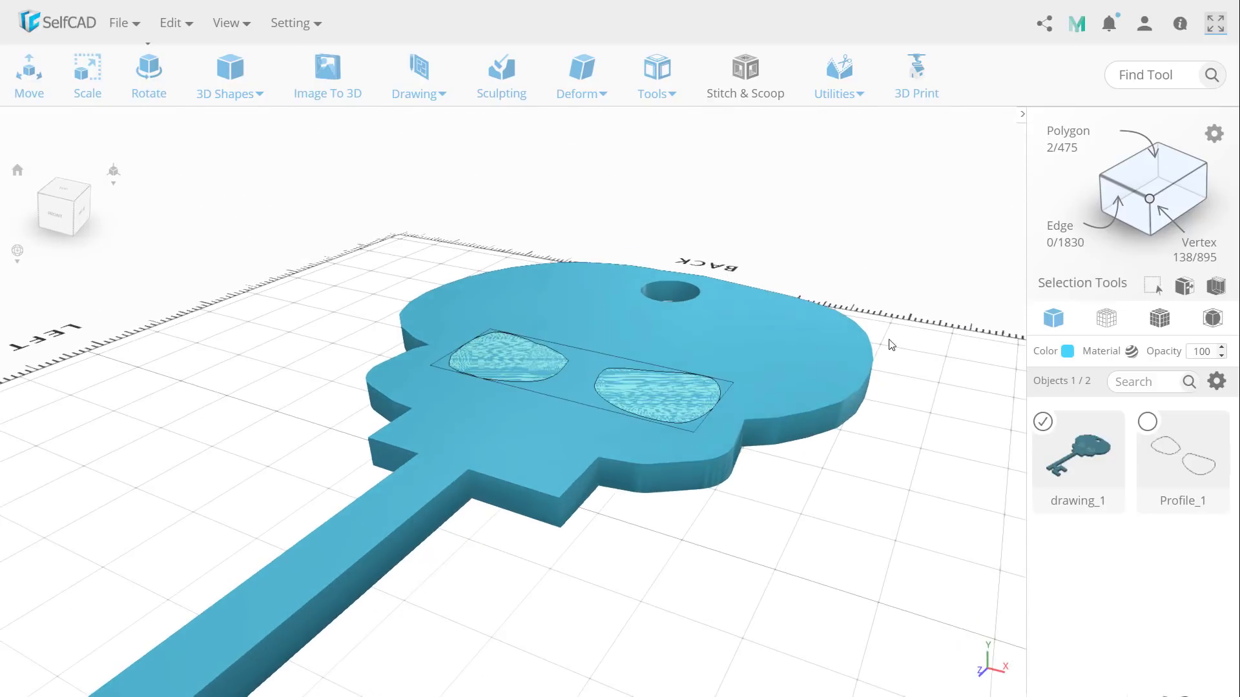
click(658, 74)
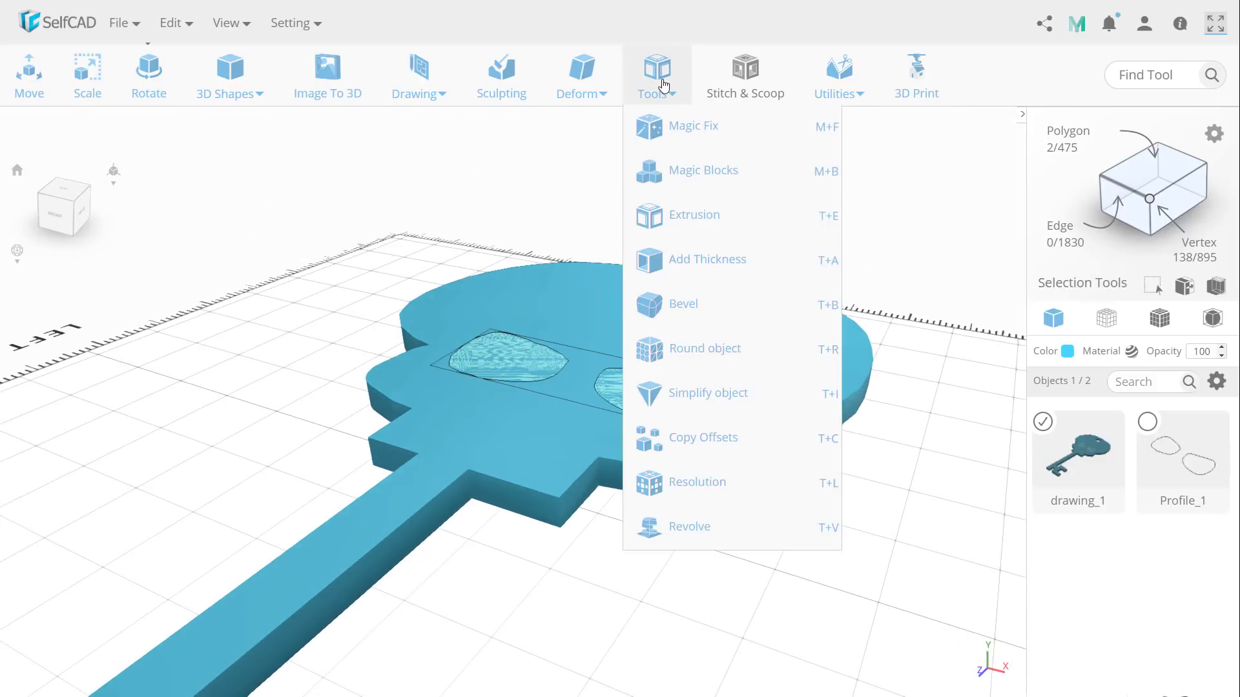
click(701, 218)
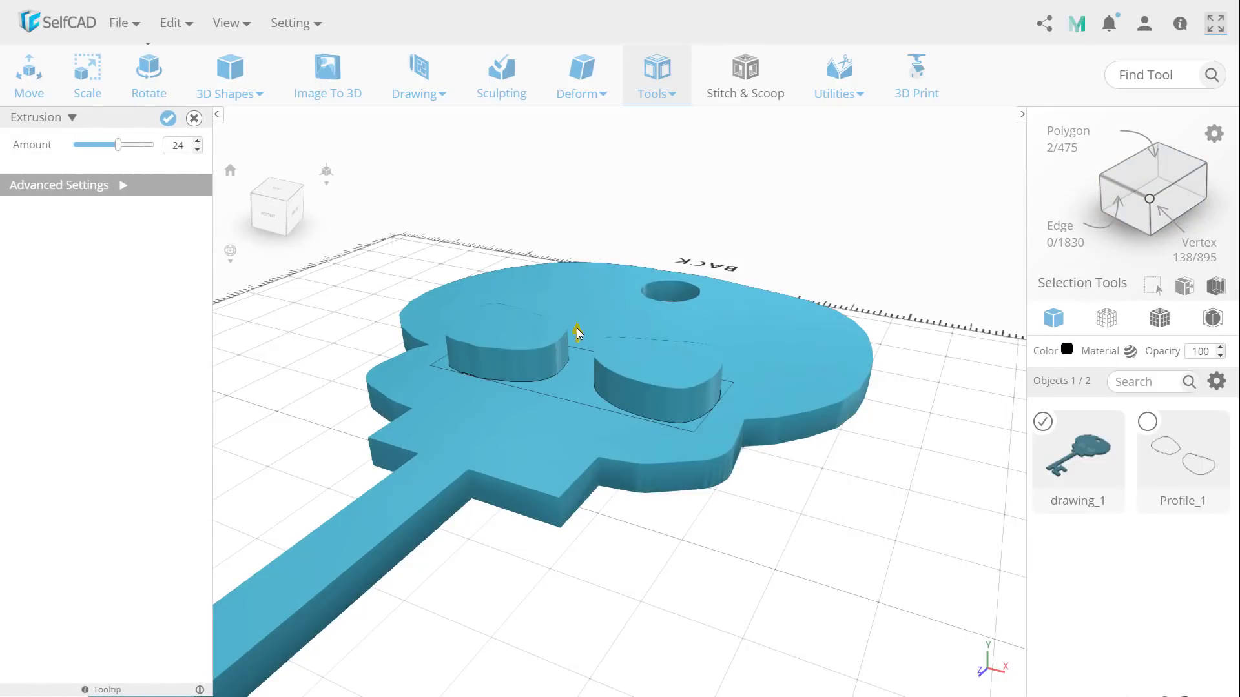
drag(577, 329, 593, 374)
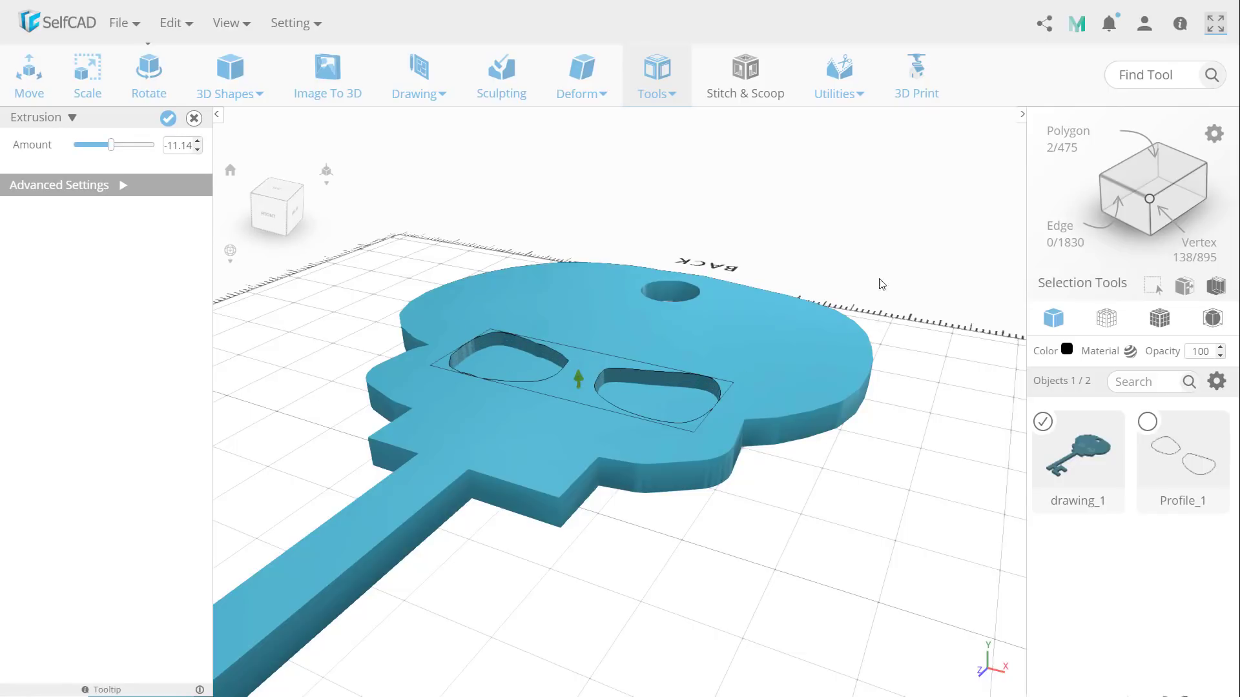
right_drag(880, 280, 874, 203)
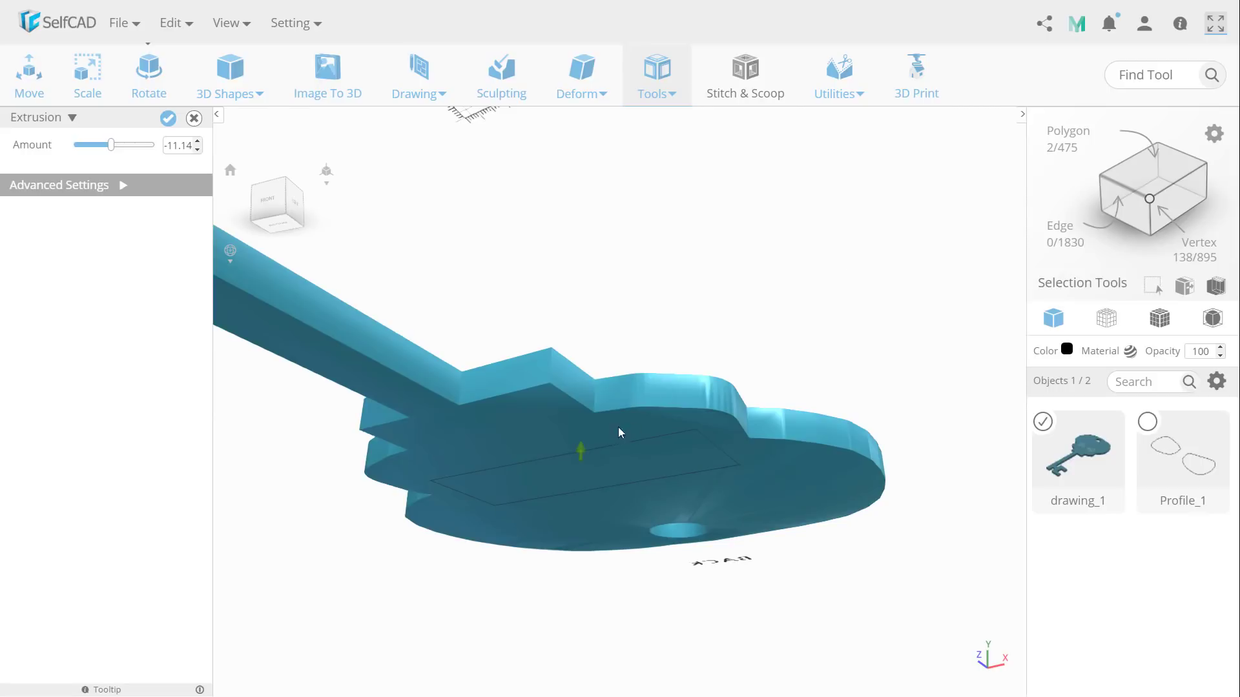
drag(581, 448, 587, 463)
drag(580, 462, 580, 449)
drag(631, 330, 638, 369)
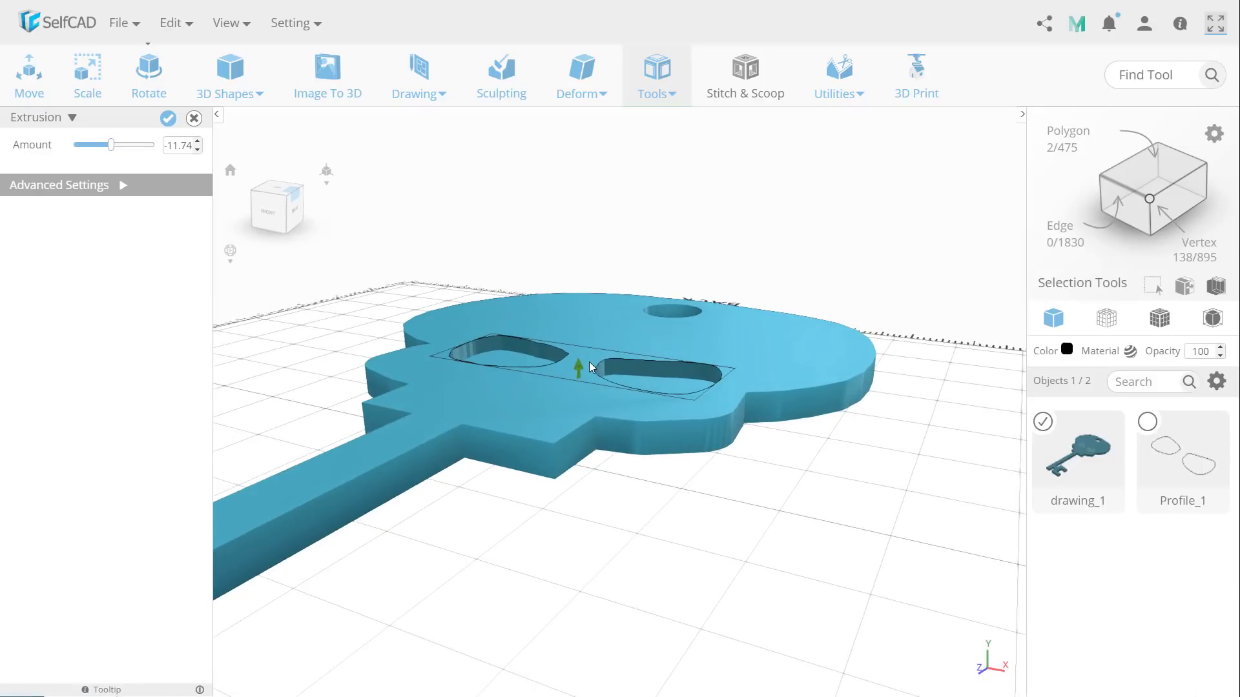
click(168, 118)
- Zoom out and orbit to view the whole key from directly above
scroll(638, 242, down, 5)
drag(501, 215, 568, 239)
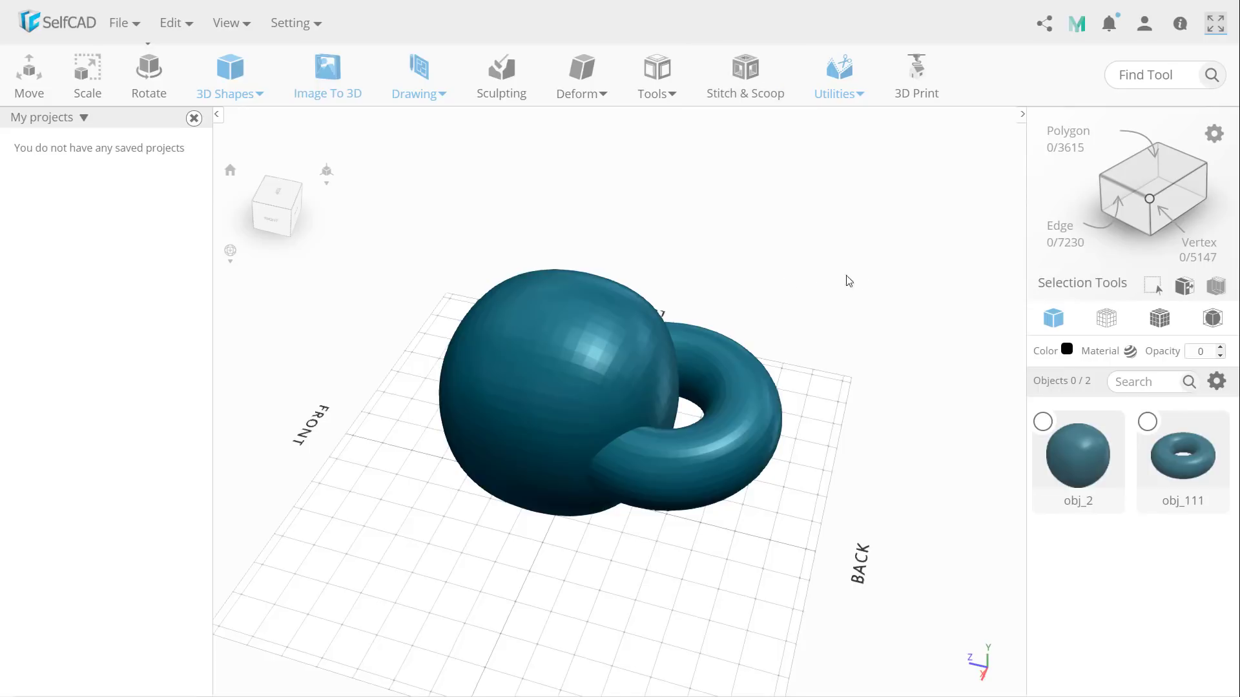
- Select sphere obj_2 and torus obj_111 and open Stitch & Scoop
click(598, 358)
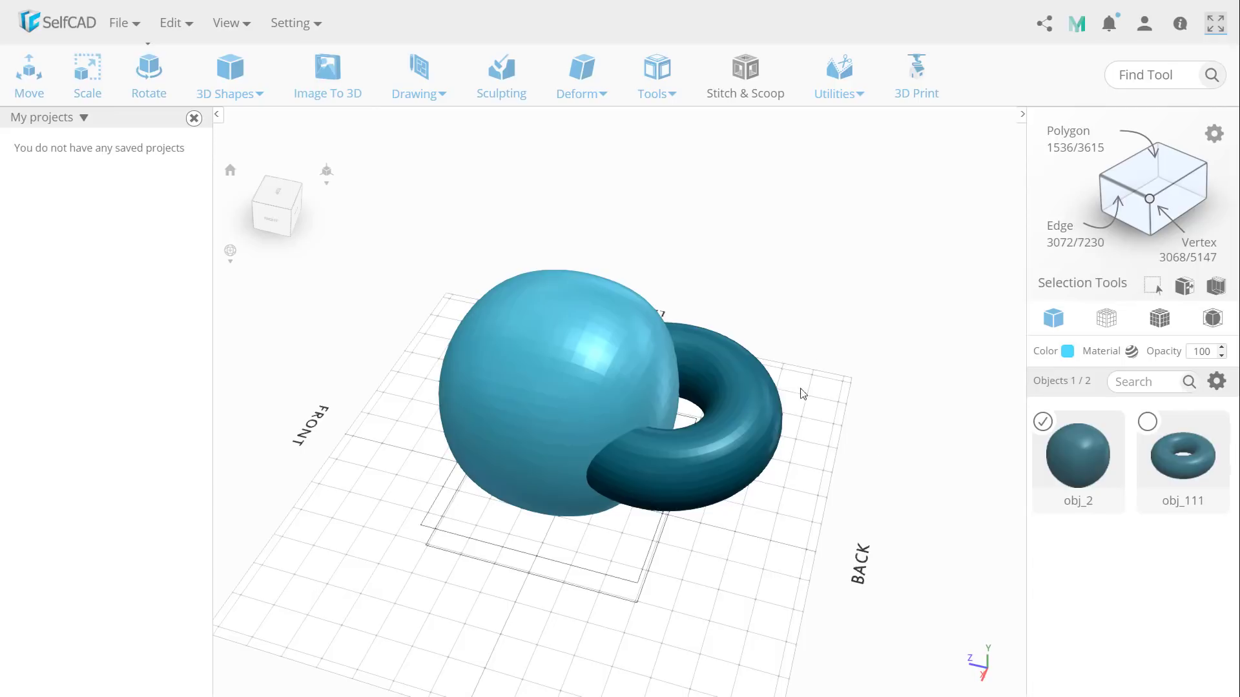
click(744, 385)
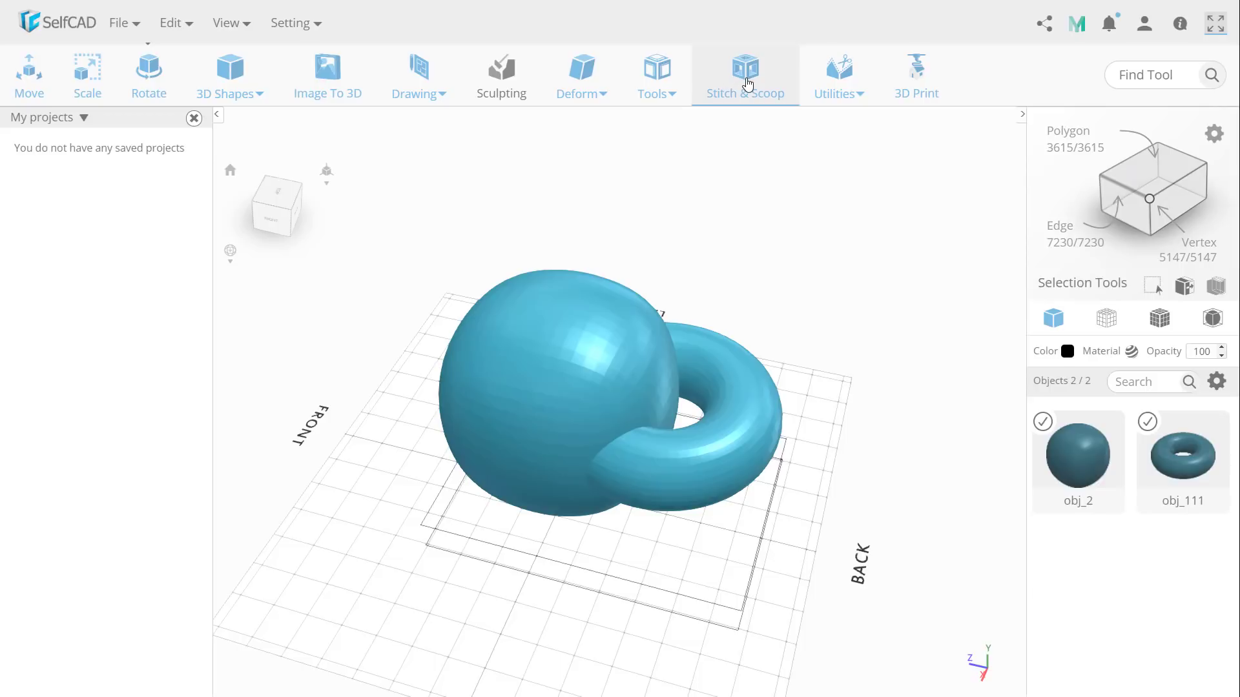
click(746, 81)
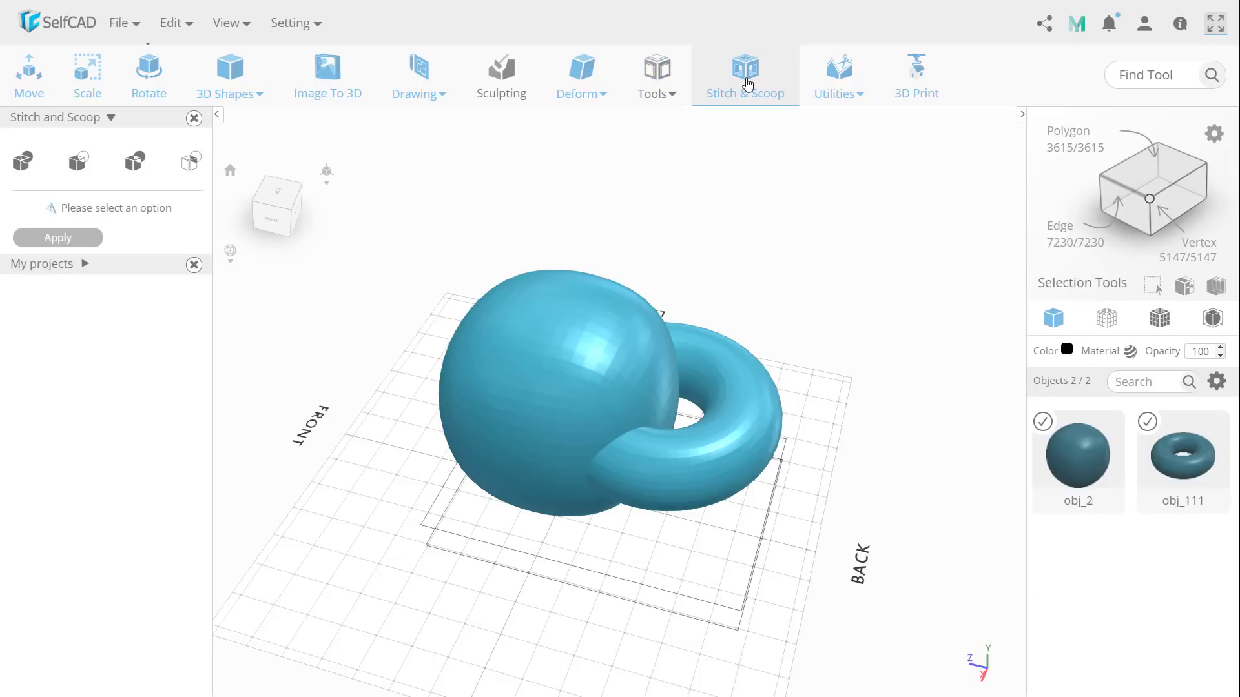
- Union the sphere and torus, switch to Mesh + Wireframe view, and save the union
click(23, 162)
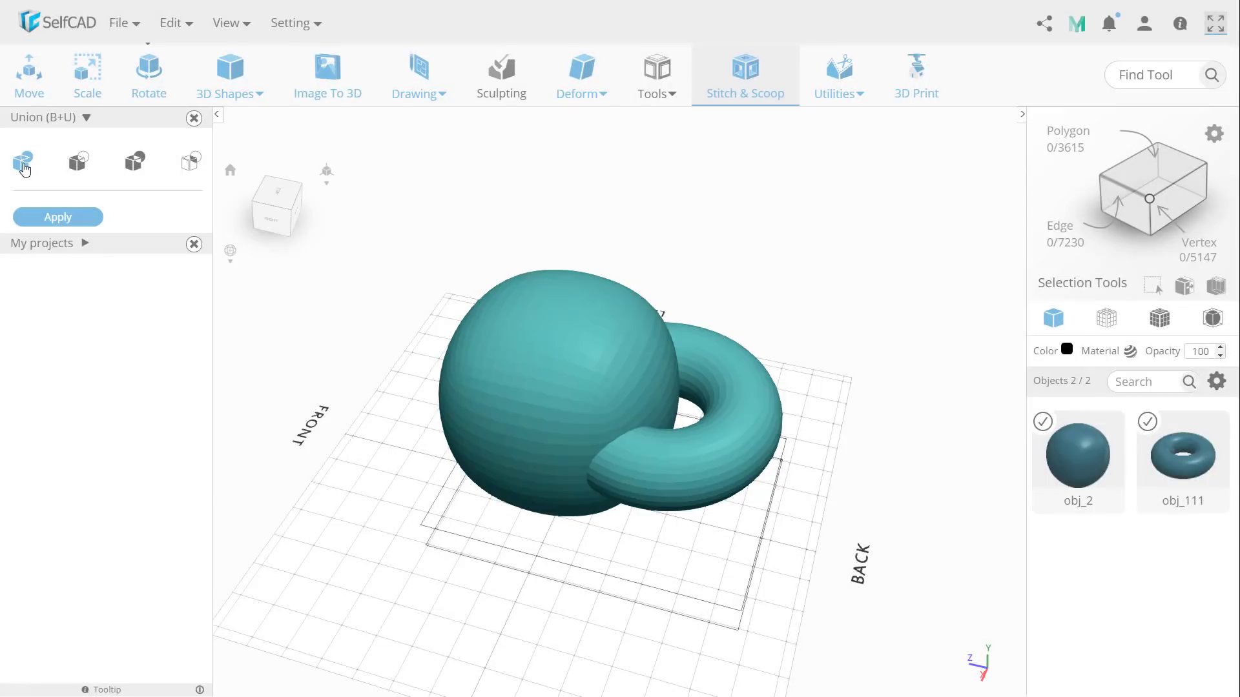
click(1155, 318)
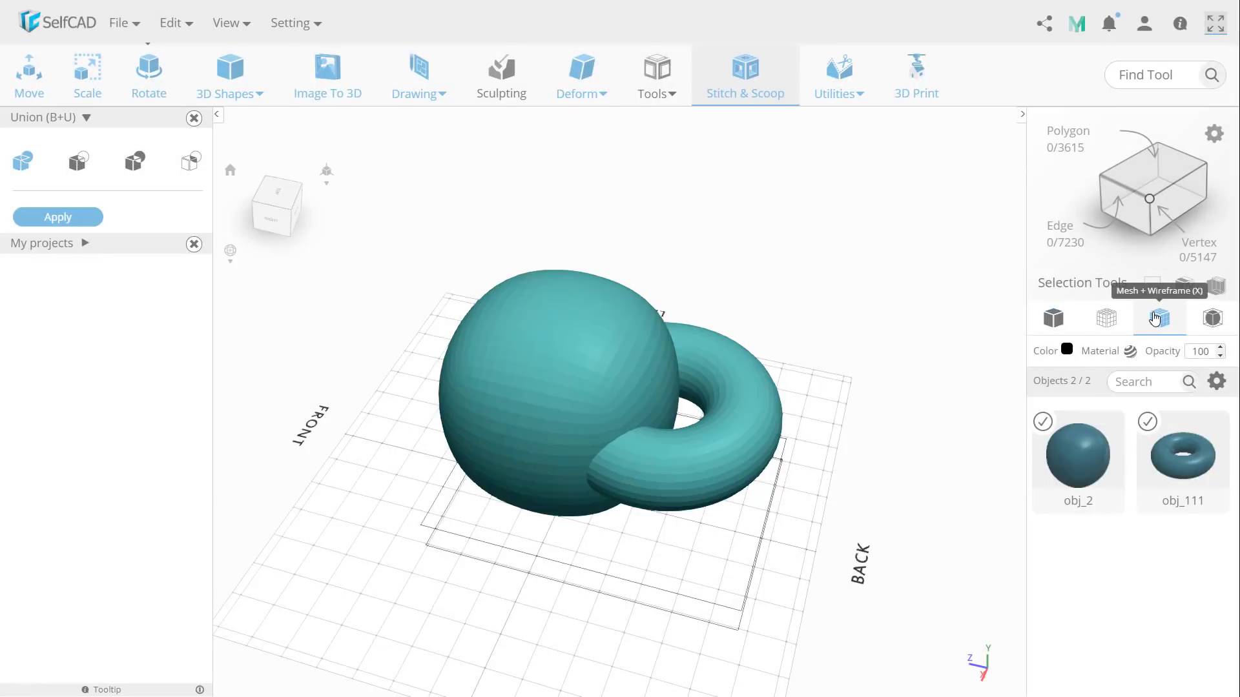
click(433, 358)
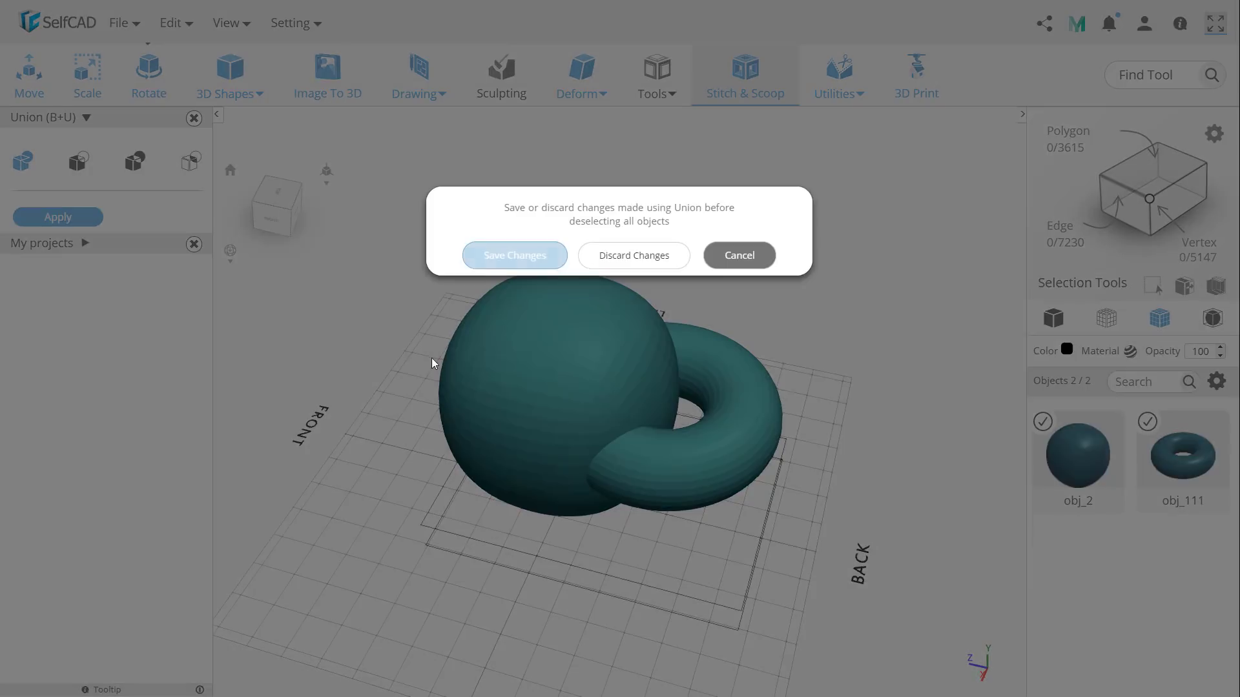
click(507, 256)
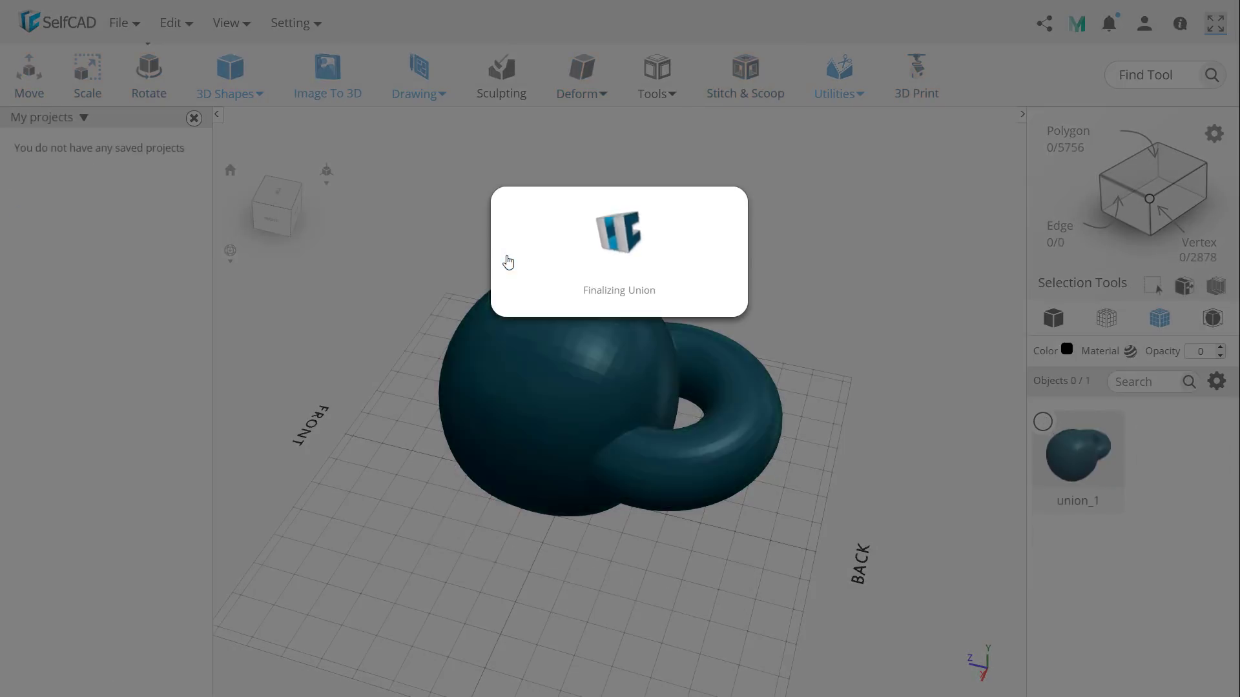
- Select all and undo the union, separating the sphere and torus again
scroll(650, 467, up, 5)
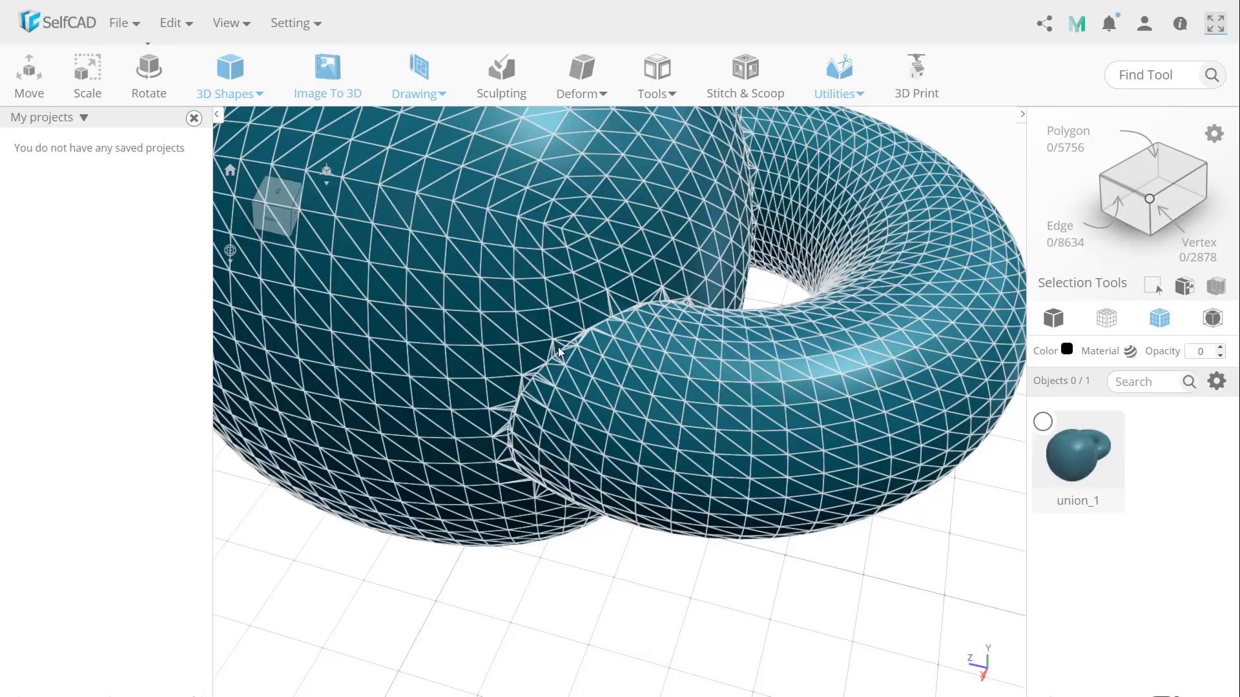
scroll(688, 291, down, 6)
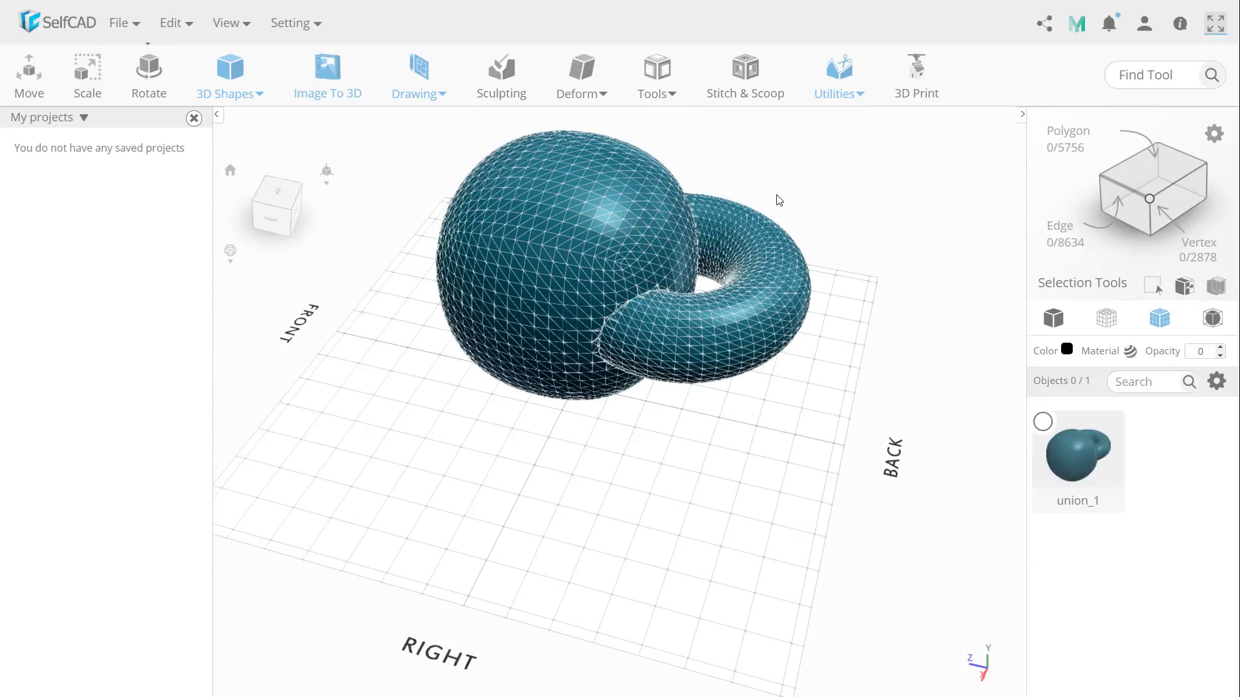
key(ctrl+a)
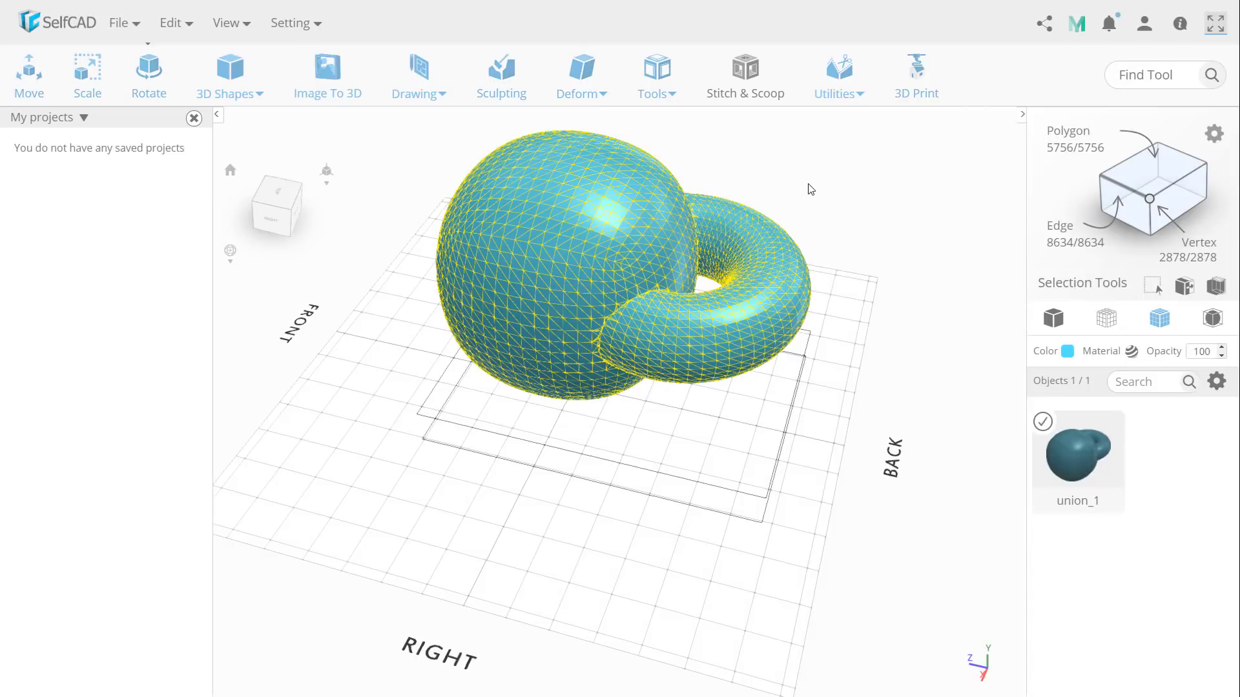
key(ctrl+z)
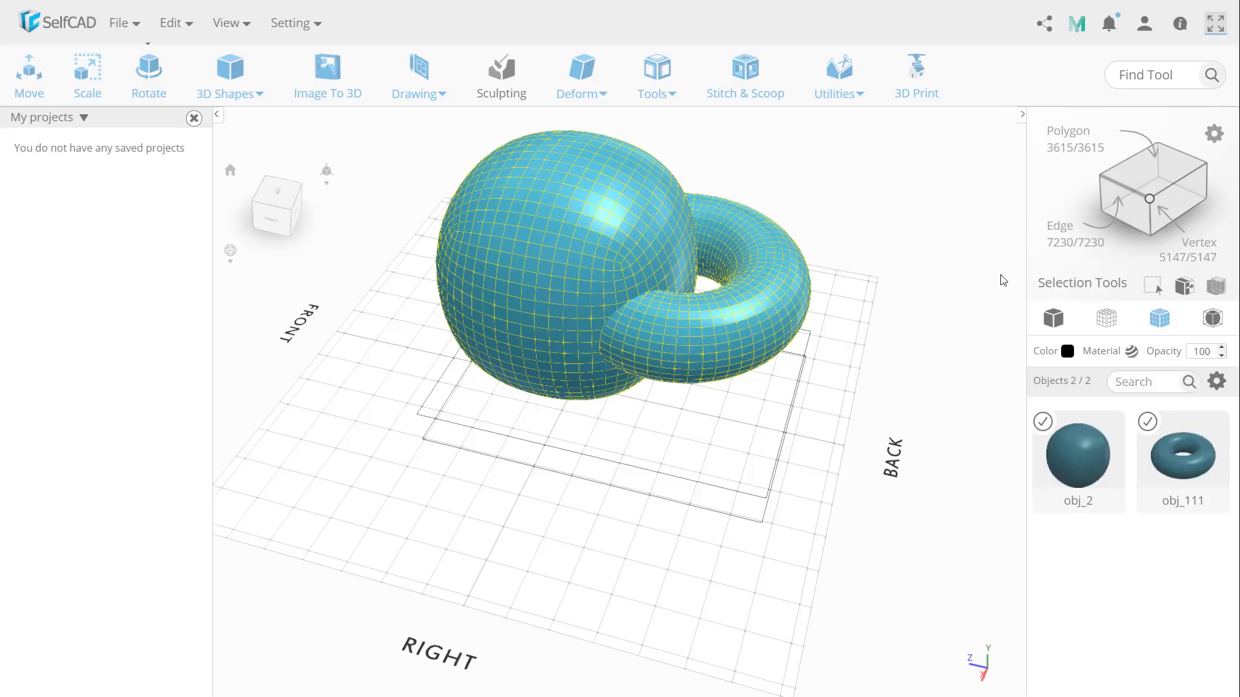
- Subtract torus obj_111 from the sphere with Stitch & Scoop Difference and orbit the holed result
click(653, 74)
click(745, 73)
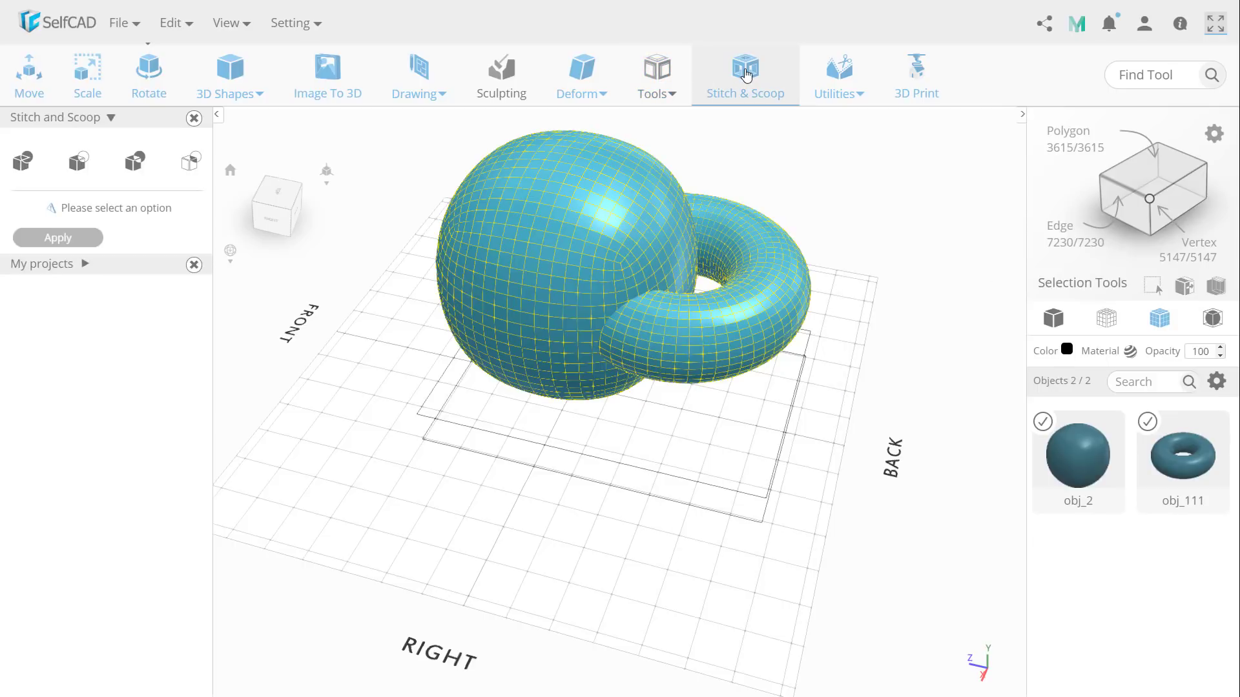
click(74, 164)
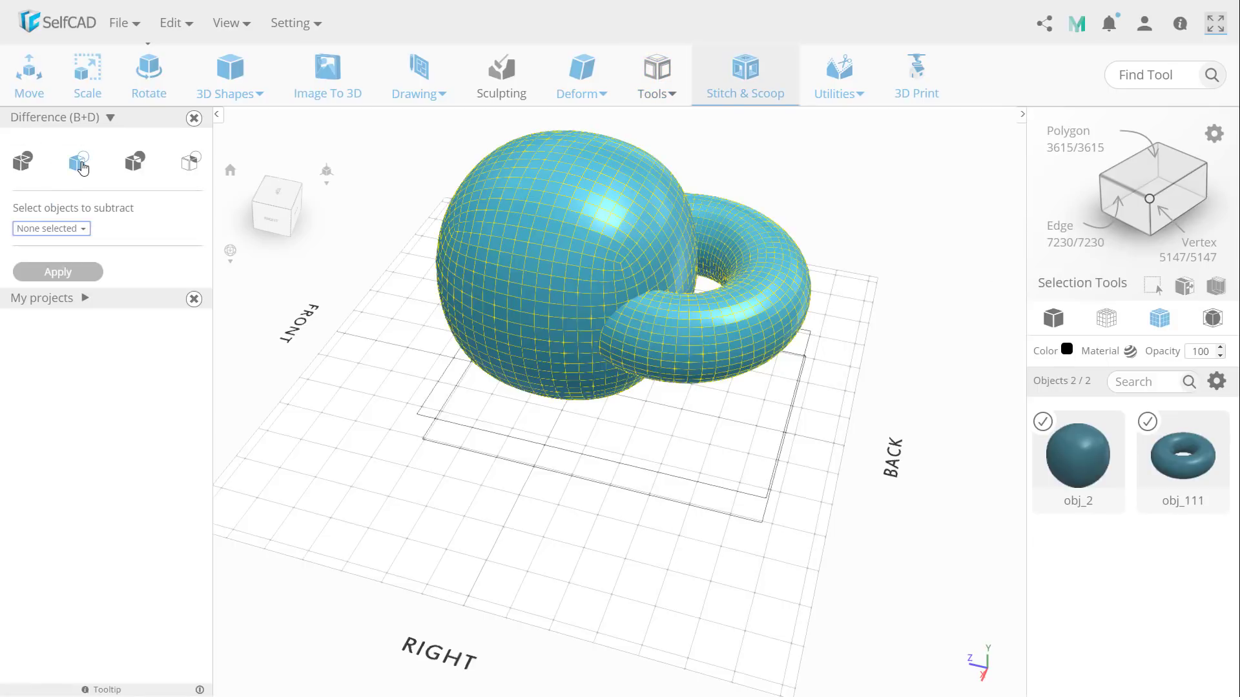
click(74, 230)
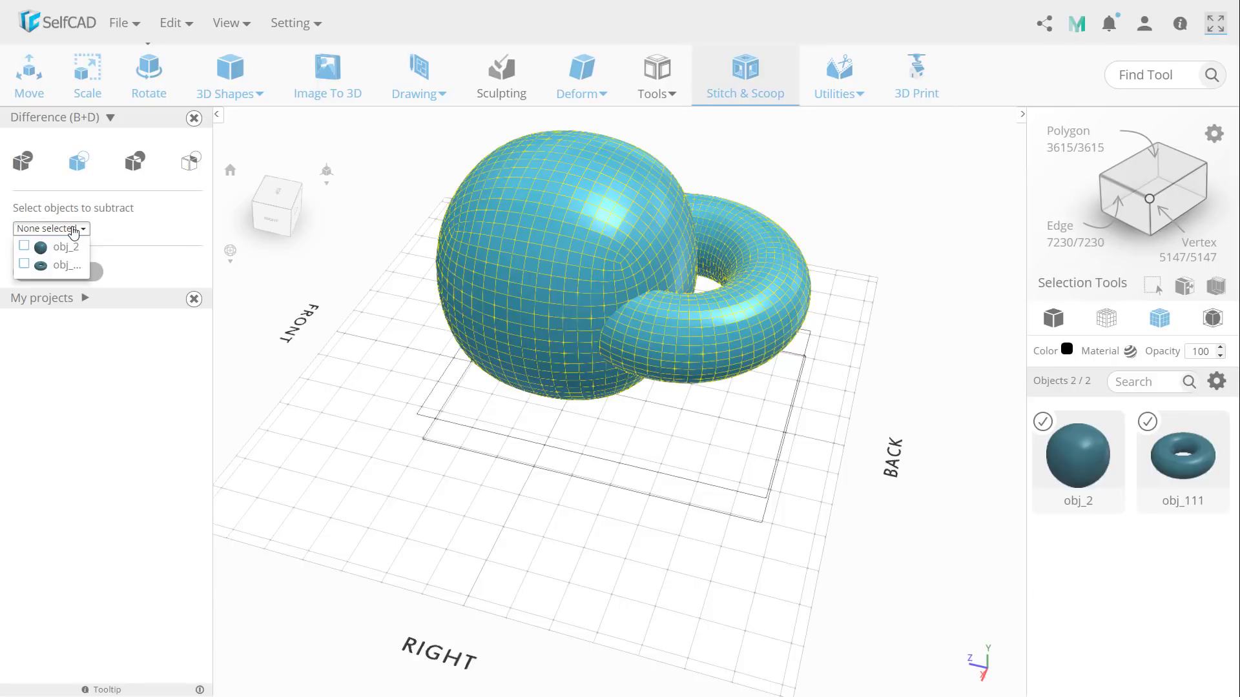
click(42, 267)
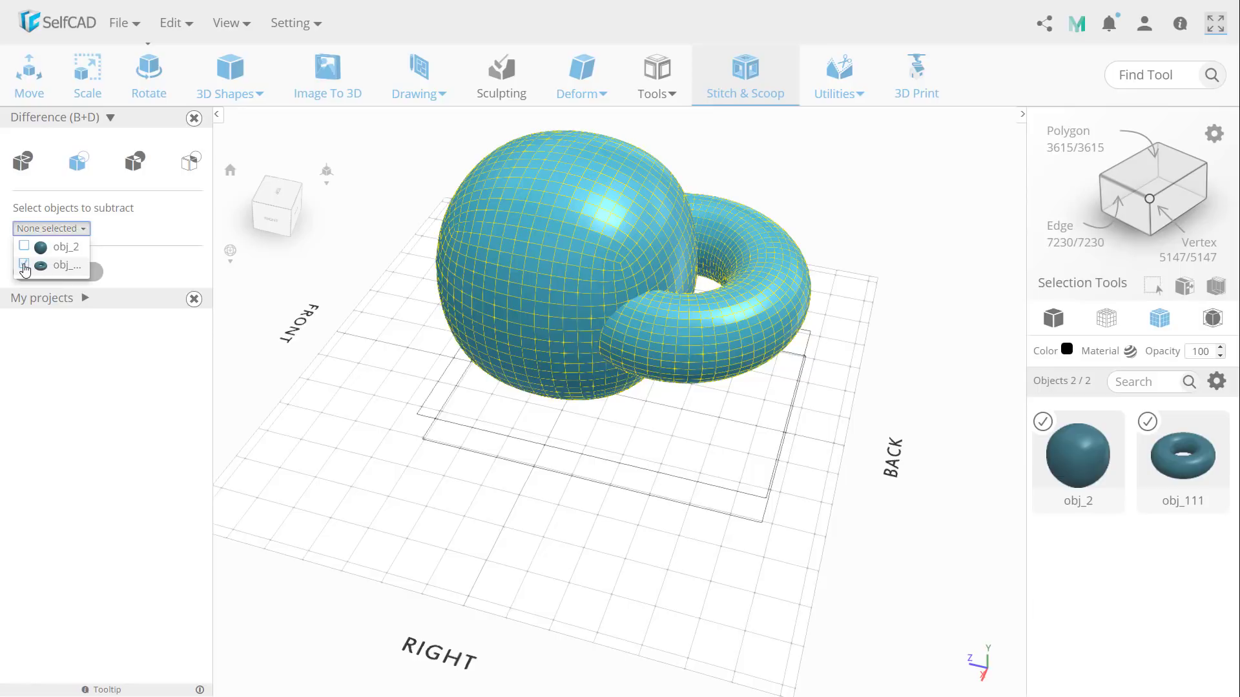
click(139, 328)
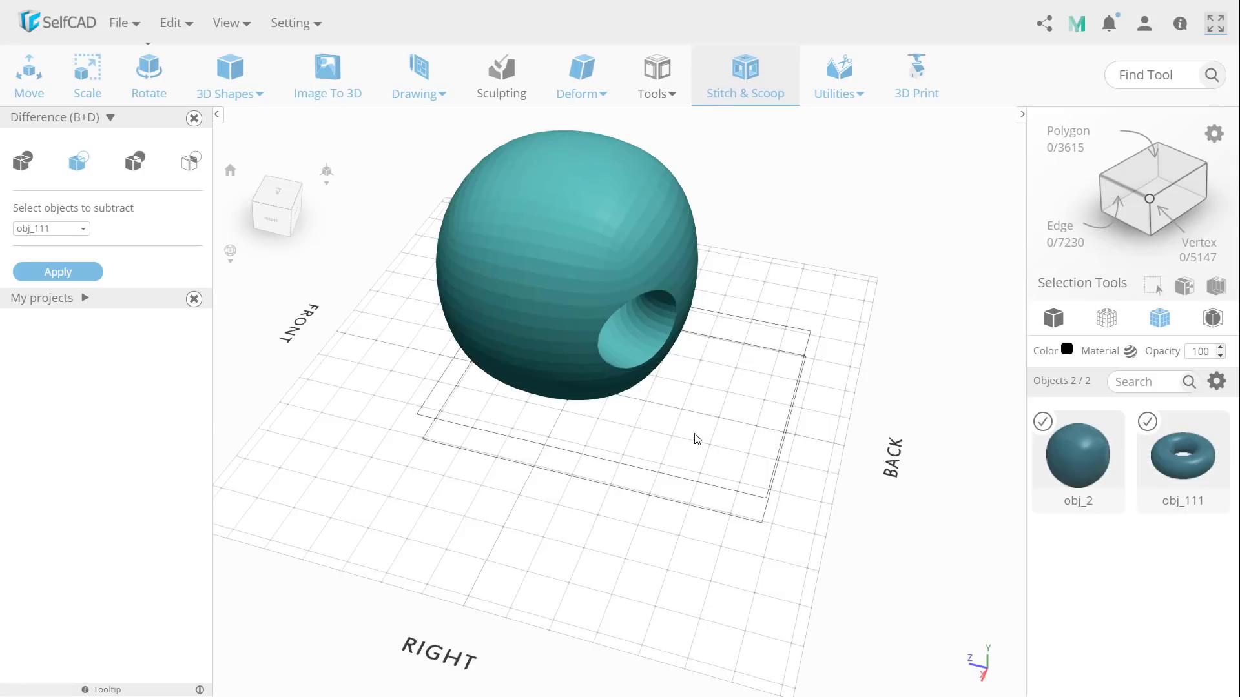
drag(697, 439, 117, 412)
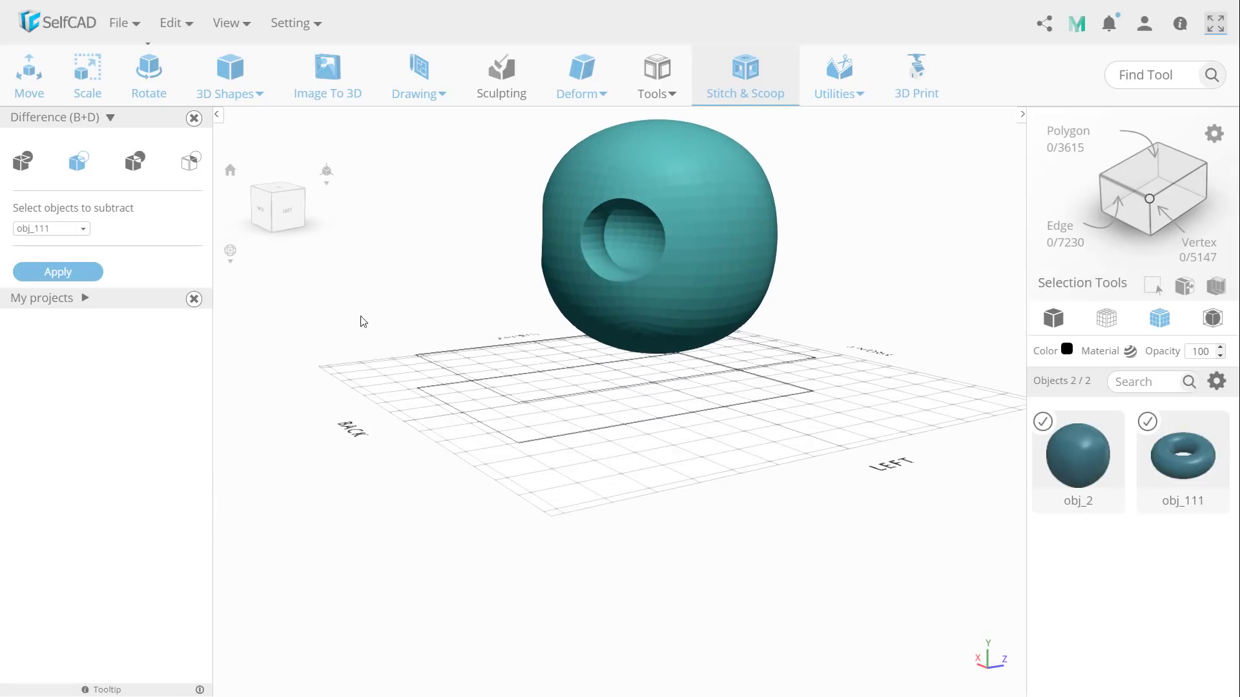
drag(360, 321, 889, 299)
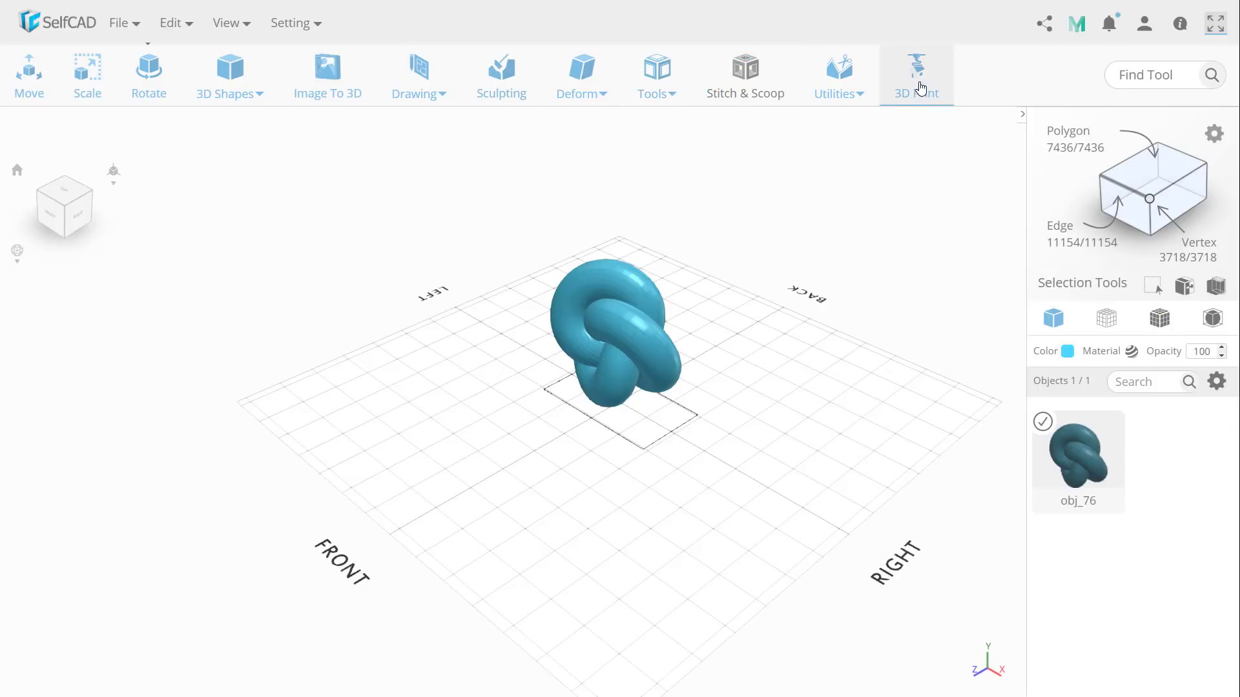
- Open the 3D Print slicer, browse the printer pages, and choose Ultimaker 3
click(919, 84)
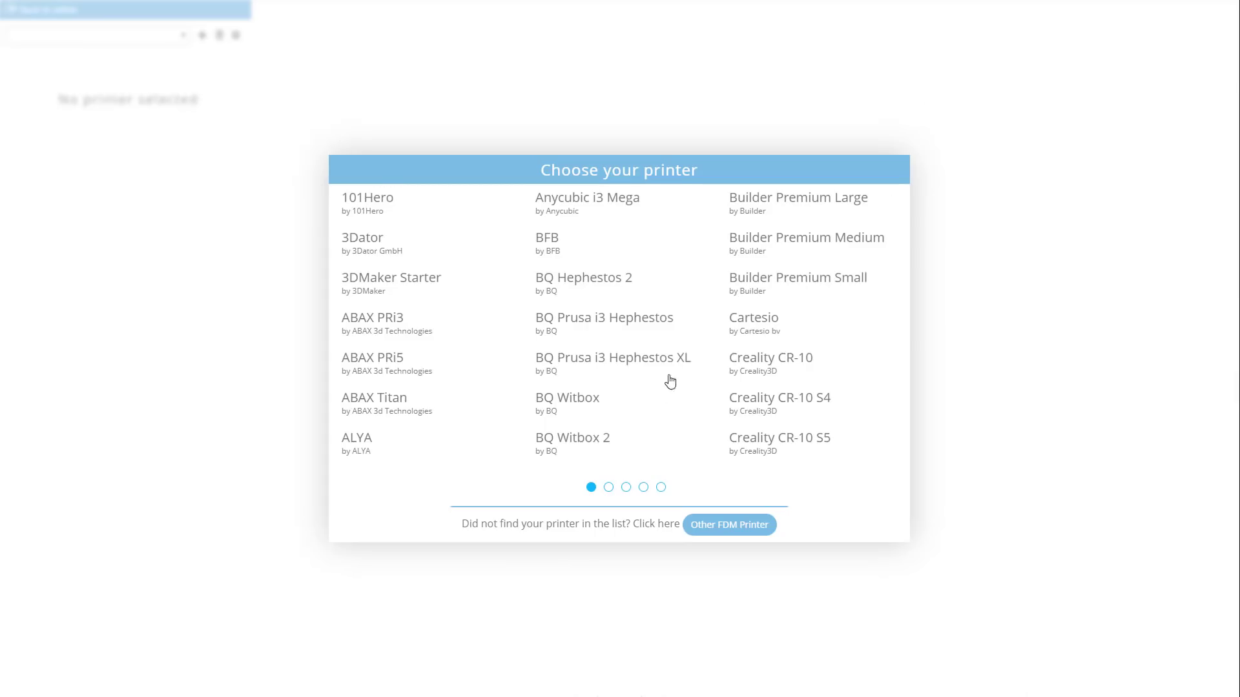
click(608, 488)
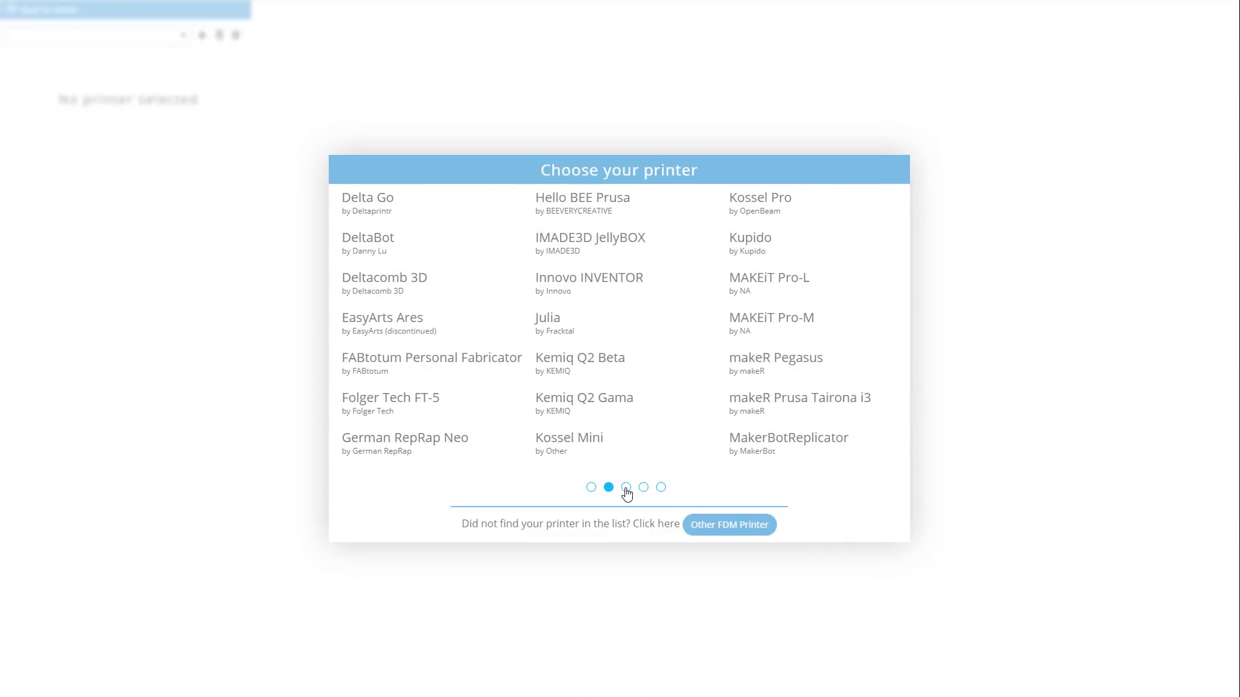
click(627, 489)
click(644, 489)
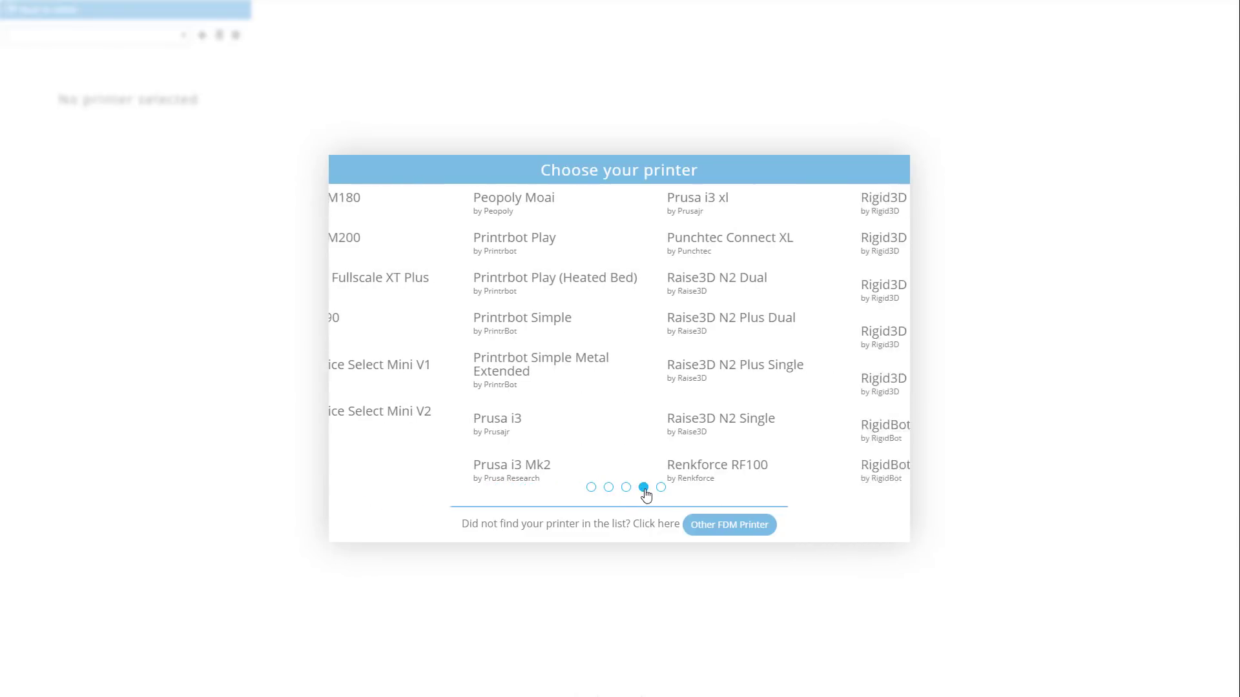
click(661, 488)
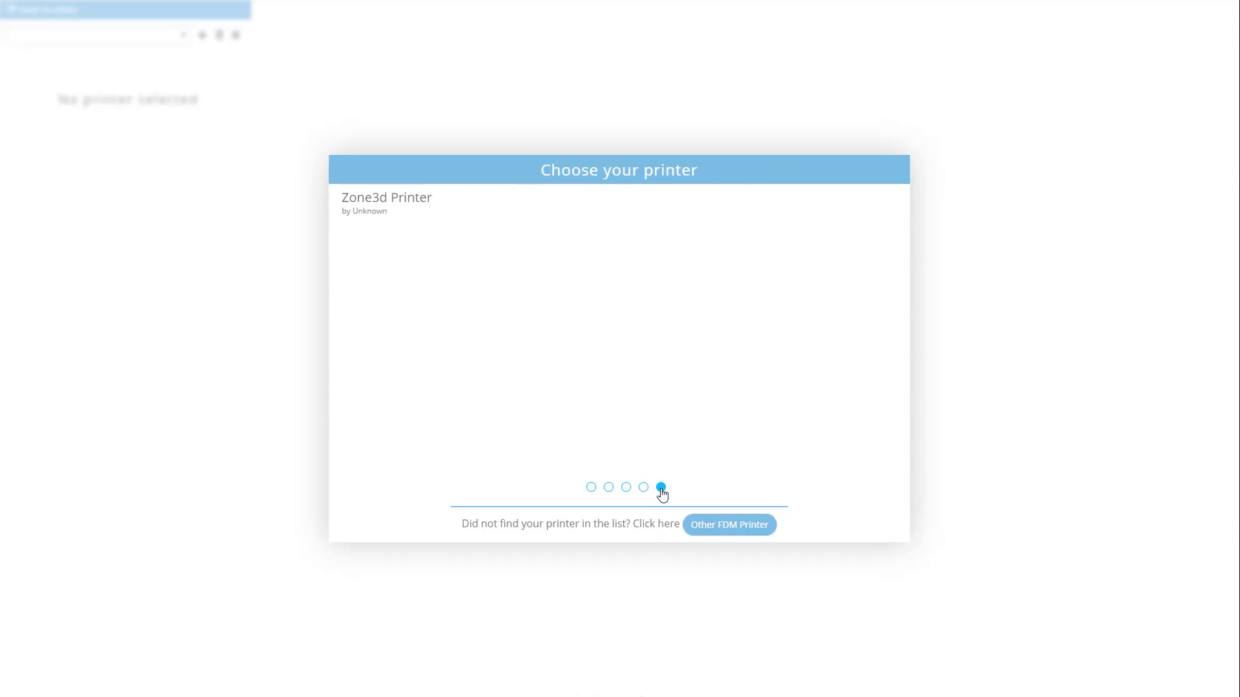
click(644, 488)
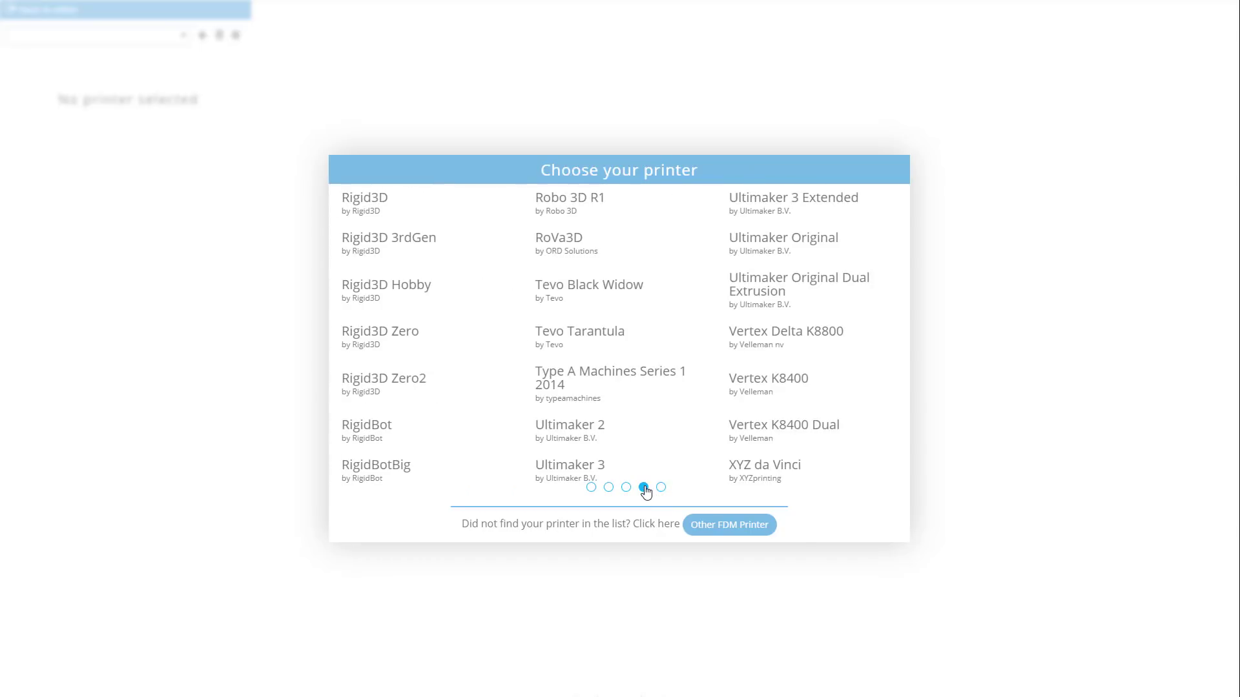
click(580, 472)
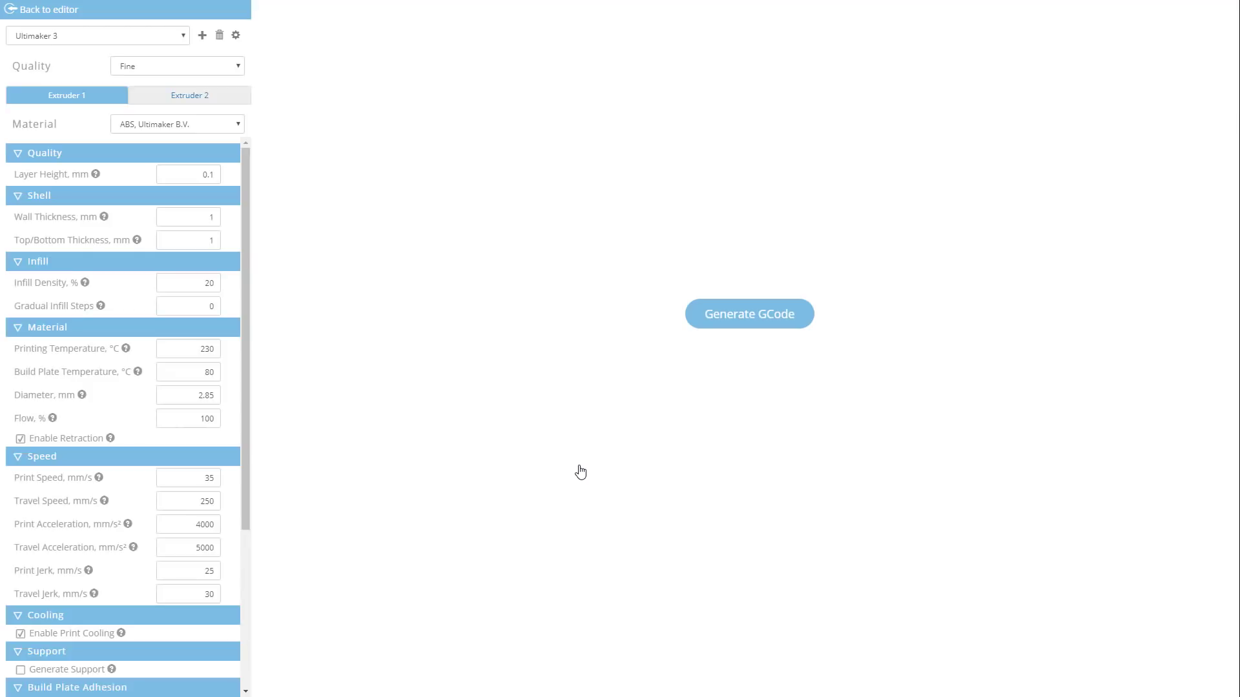